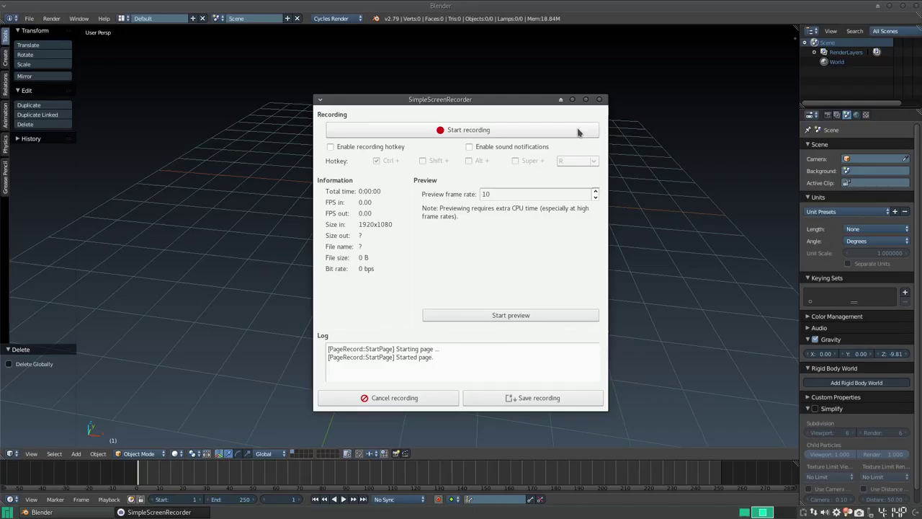
Orbit and zoom the viewport to look flatter across the empty grid.
left_click(577, 131)
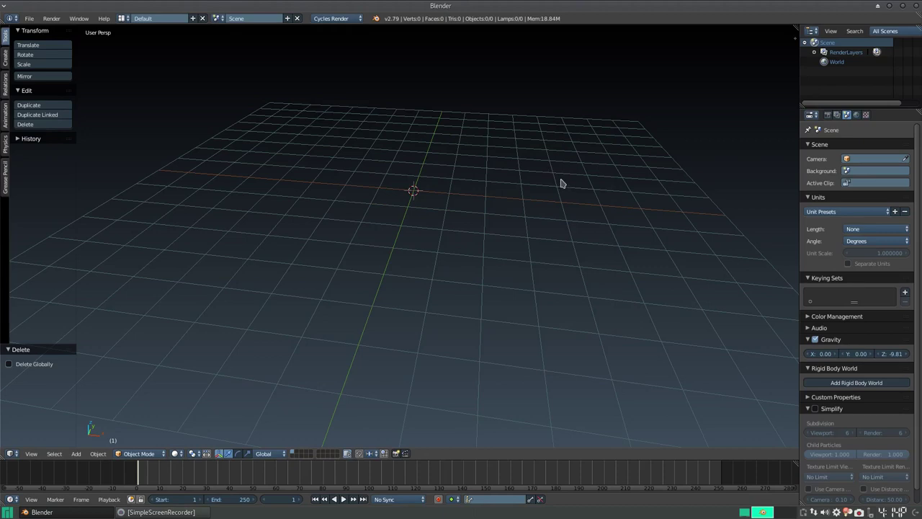
mouse_move(423, 215)
middle_mouse_down()
mouse_move(440, 210)
mouse_move(444, 223)
mouse_move(435, 225)
mouse_move(471, 224)
middle_mouse_up()
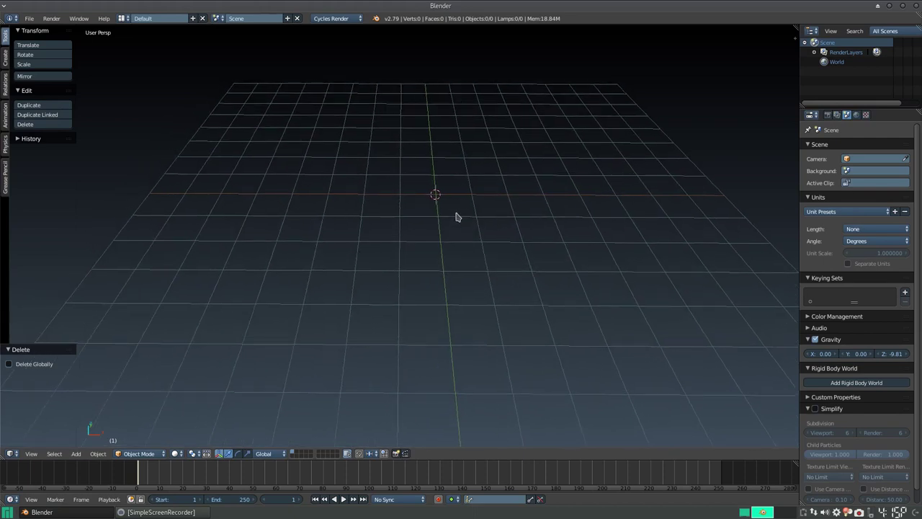
scroll(454, 231, "down", 2)
scroll(451, 239, "down", 2)
scroll(451, 239, "down", 2)
scroll(453, 239, "down", 2)
scroll(453, 239, "up", 2)
scroll(453, 239, "up", 2)
scroll(453, 240, "up", 2)
scroll(453, 240, "up", 2)
mouse_move(453, 241)
middle_mouse_down()
mouse_move(459, 228)
mouse_move(473, 253)
middle_mouse_up()
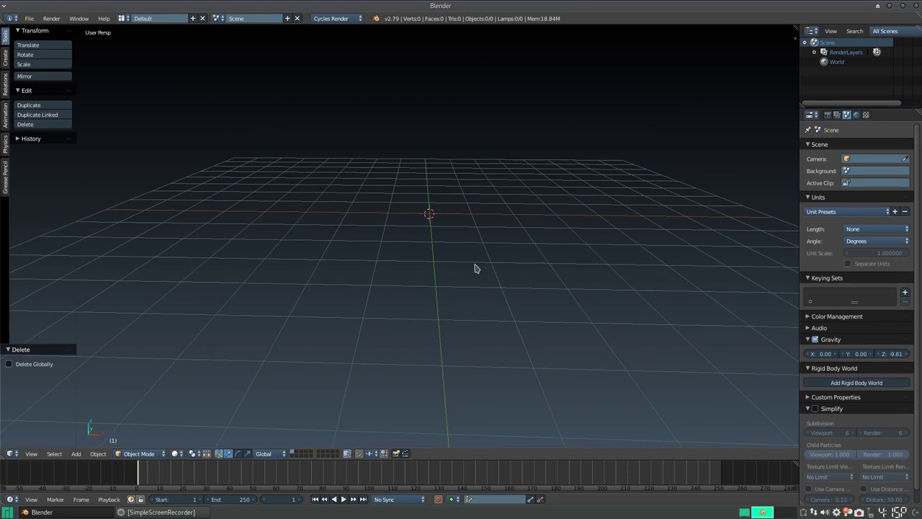
Add a Mesh Plane at the world origin and bring up its Add Modifier menu.
key("shift+a")
left_click(513, 266)
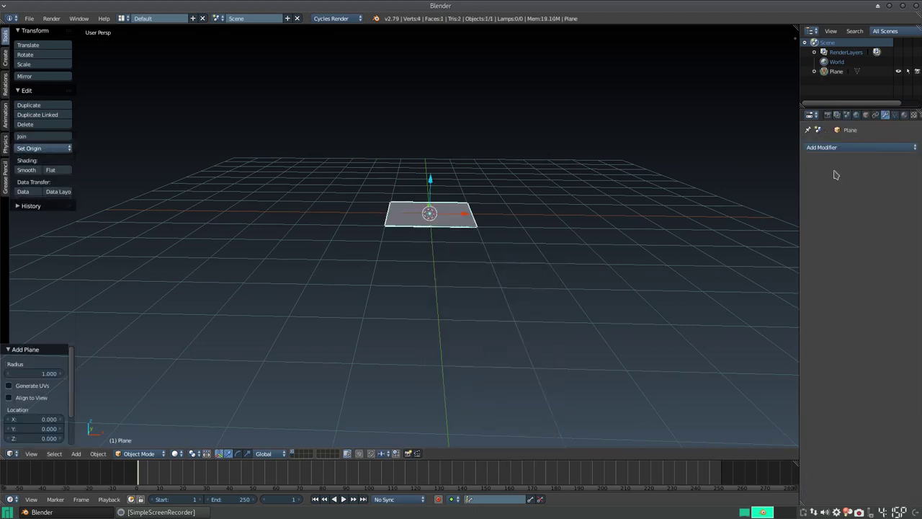
left_click(879, 147)
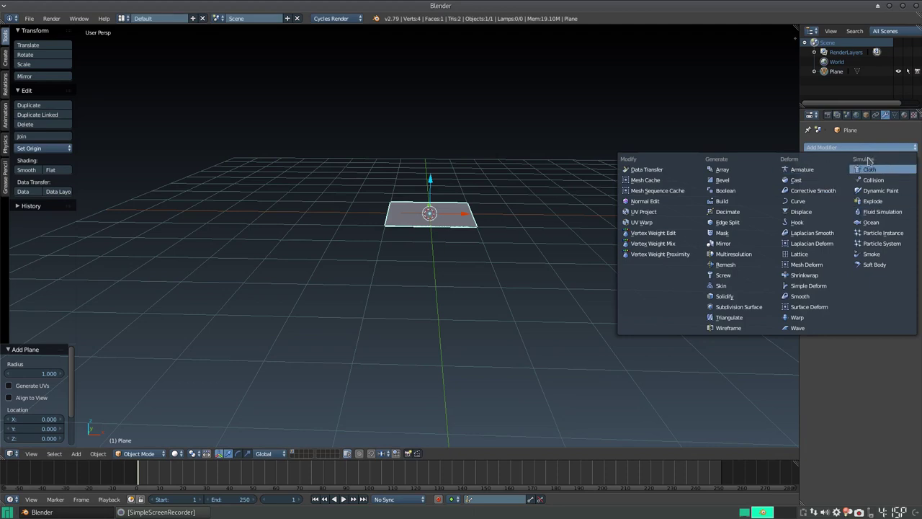
Apply an Ocean modifier to the plane and drag its Size from 1.00 down to 0.30.
left_click(877, 224)
scroll(521, 255, "down", 4)
scroll(530, 252, "up", 1)
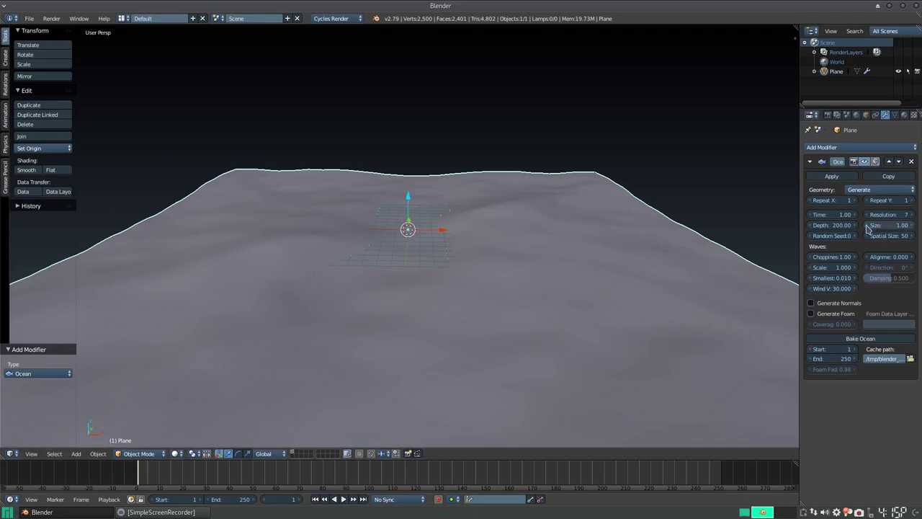
left_click_drag(869, 229, 746, 229)
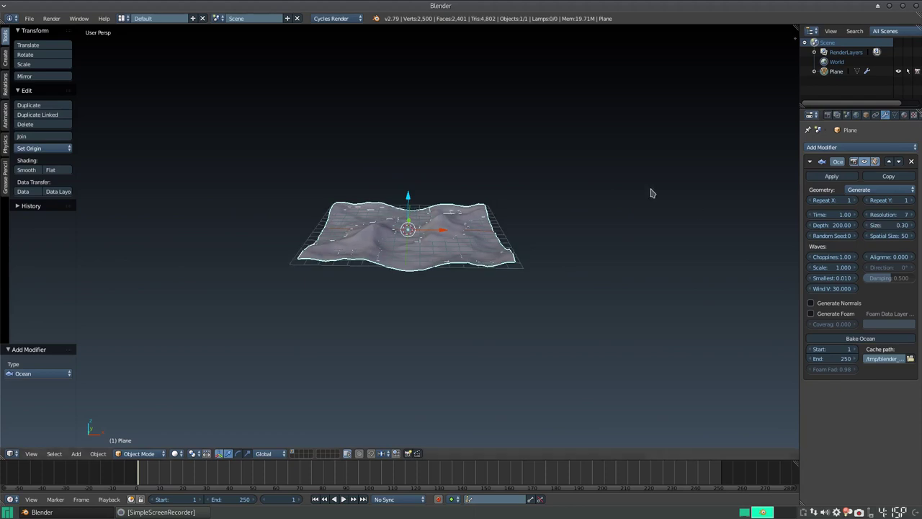
Nudge the Ocean Size up to 0.34 and check the Generate geometry mode options.
left_click(913, 229)
left_click(912, 229)
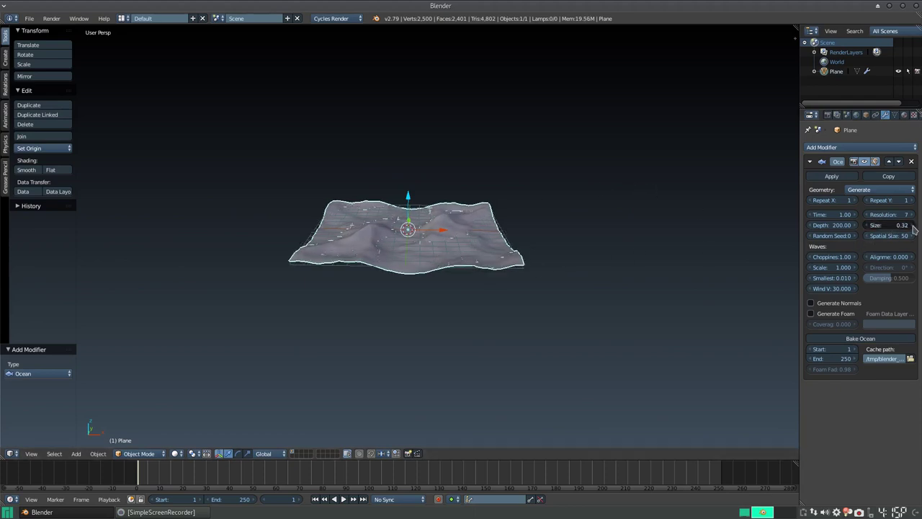
scroll(526, 237, "up", 5)
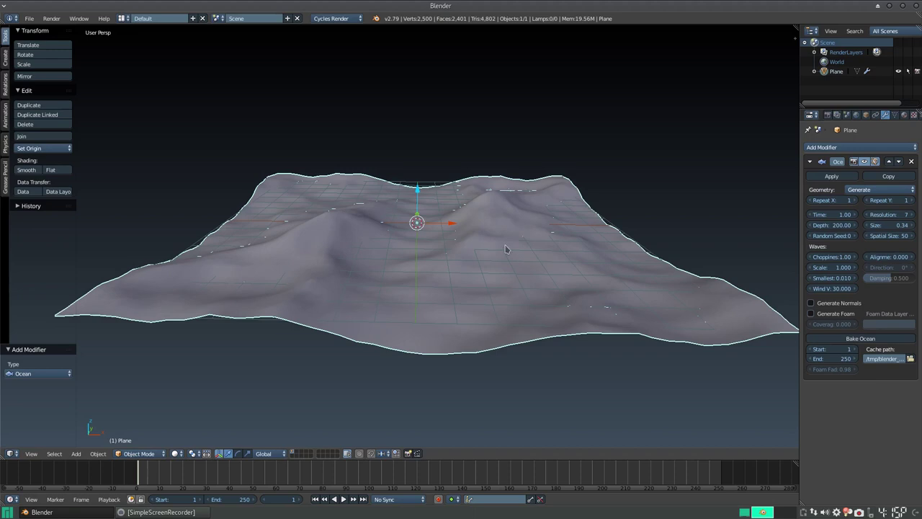
scroll(480, 229, "down", 2)
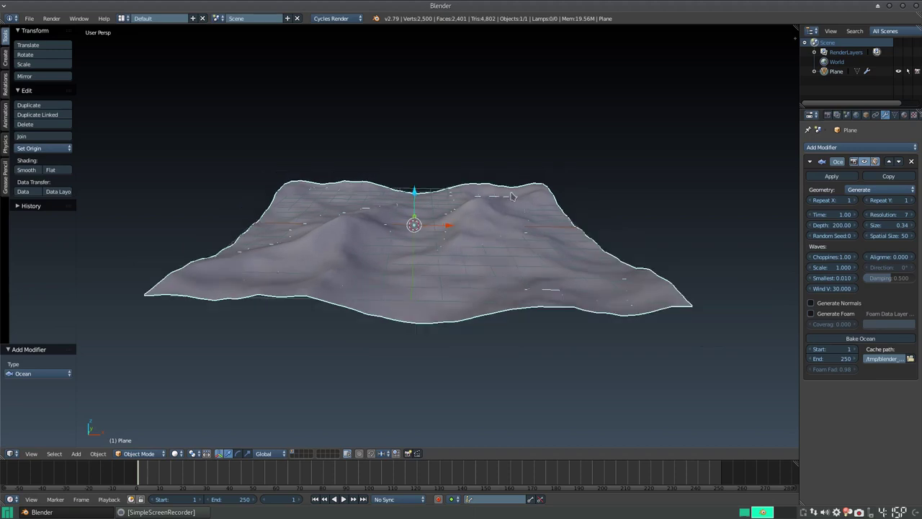
left_click(866, 190)
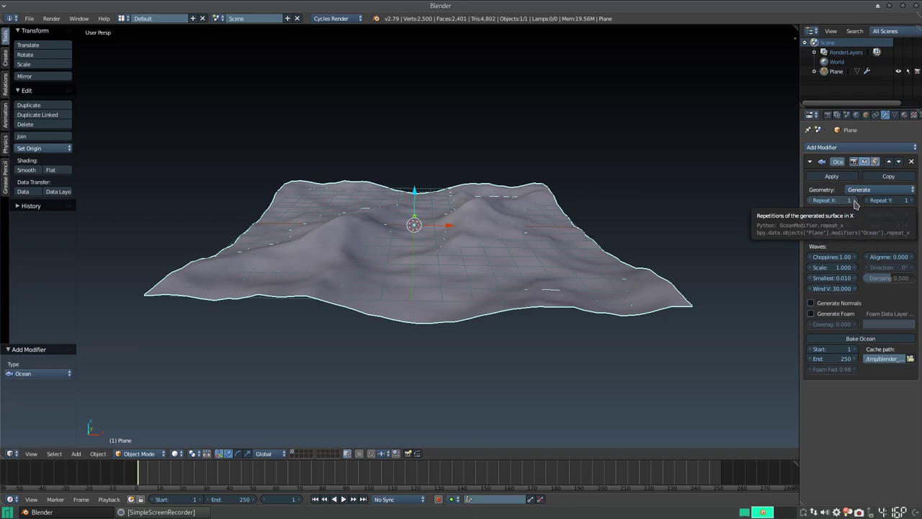
left_click(855, 202)
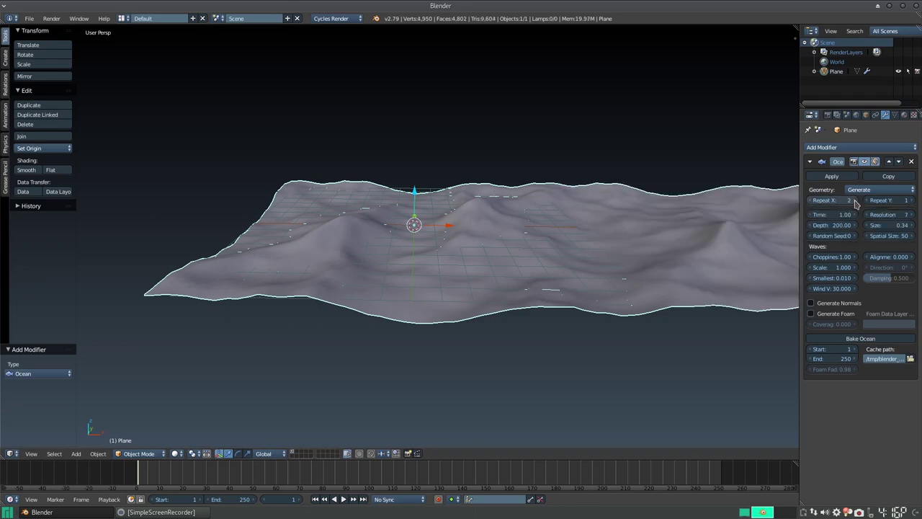
left_click(913, 202)
scroll(634, 201, "down", 2)
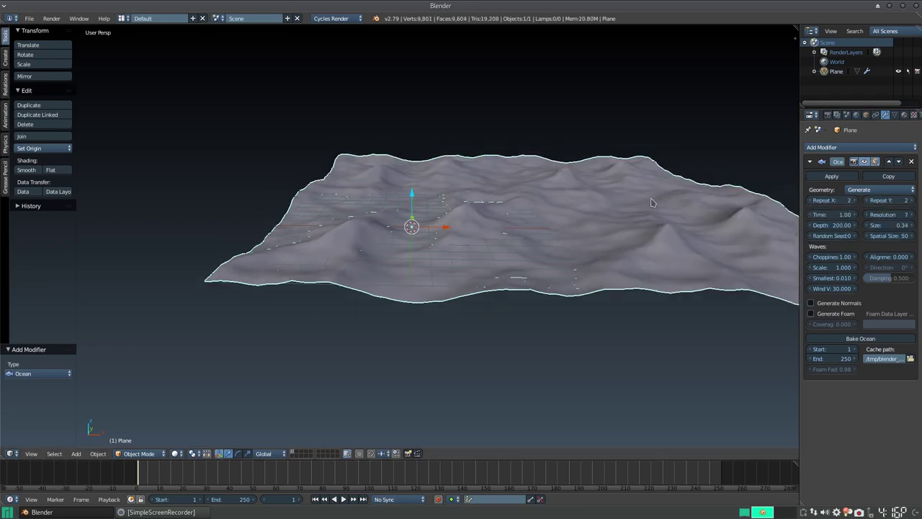
middle_click_drag(659, 198, 583, 197)
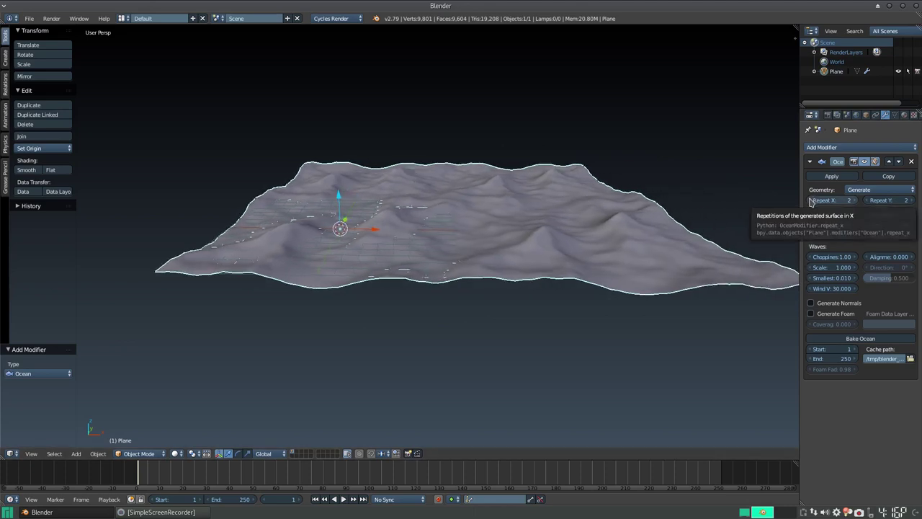
left_click(856, 201)
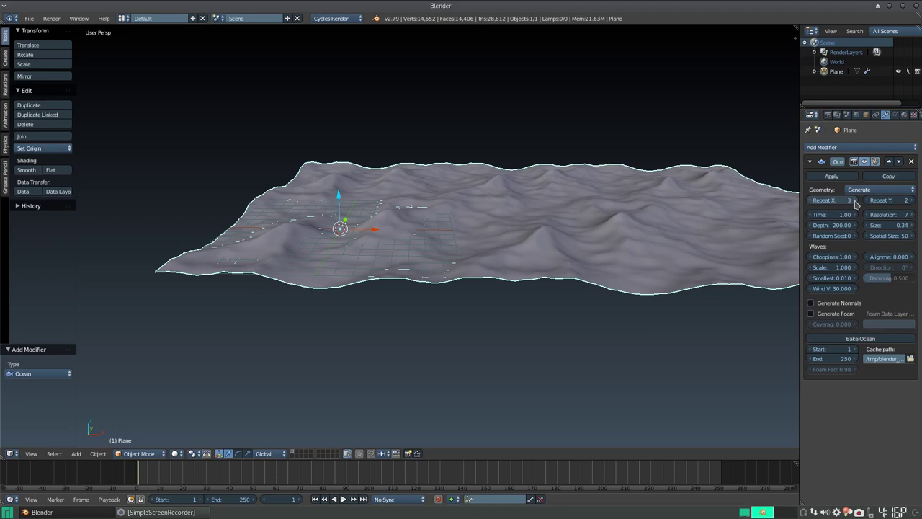
left_click(913, 201)
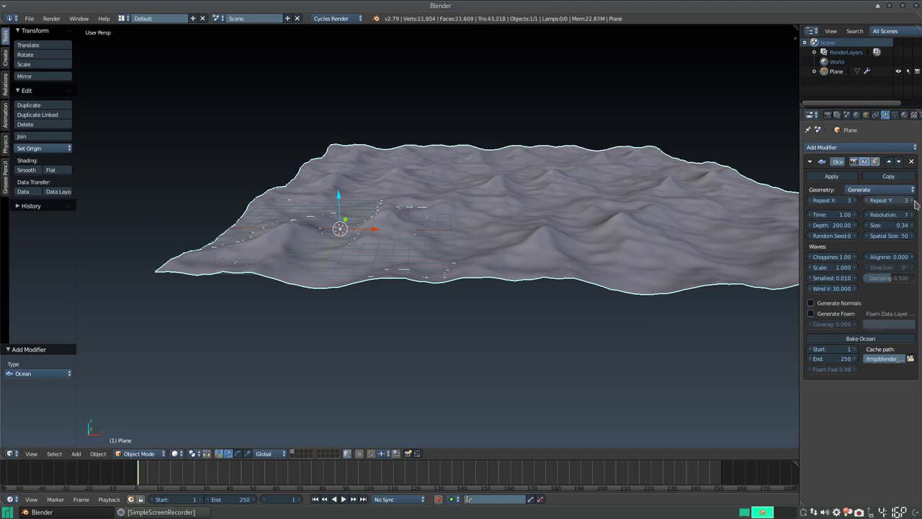
left_click(868, 201)
left_click(868, 201)
left_click(812, 201)
left_click(812, 201)
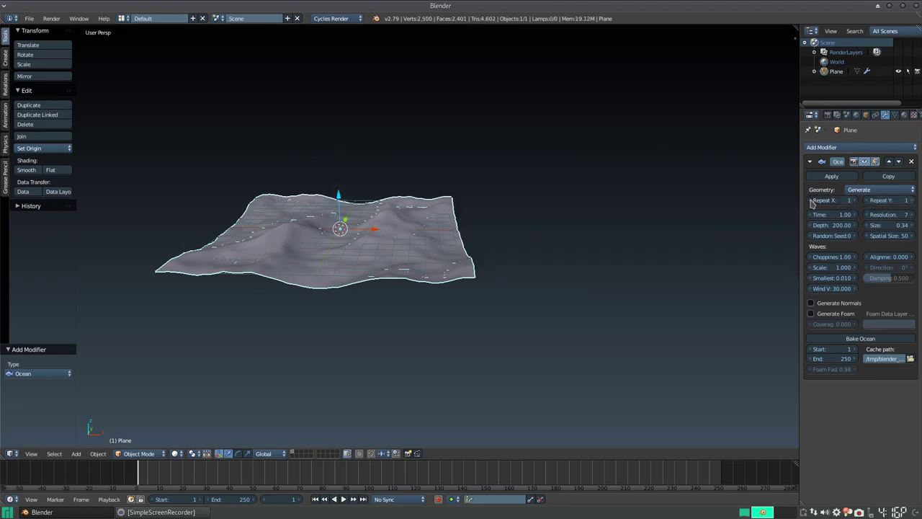
middle_click_drag(379, 219, 489, 228, "shift")
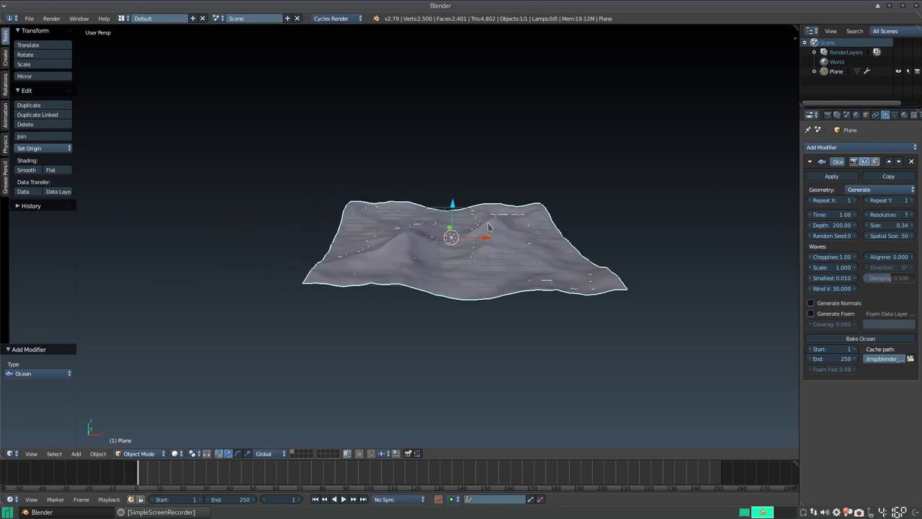
scroll(489, 228, "up", 3)
middle_click_drag(567, 227, 500, 225, "shift")
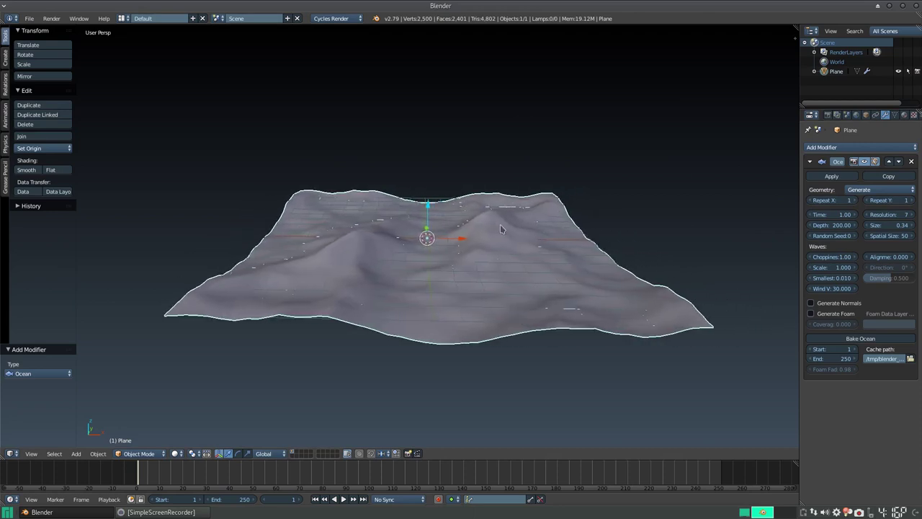
scroll(497, 224, "up", 2)
scroll(496, 224, "up", 2)
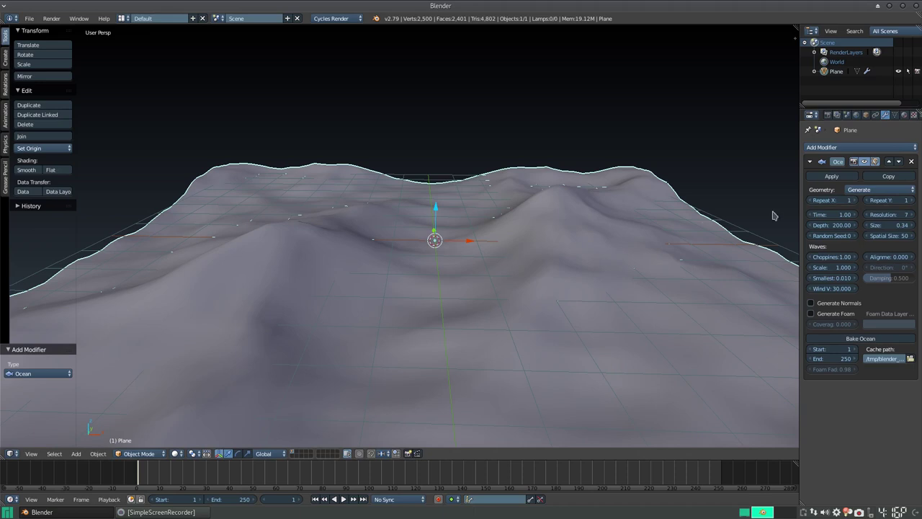
Try Repeat X at 2, revert it to 1, and add an Array modifier to the terrain.
left_click(855, 200)
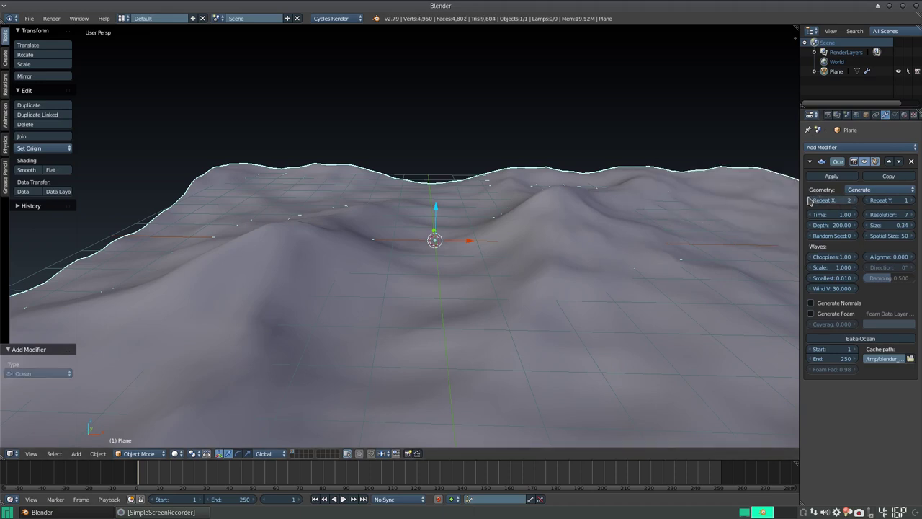
left_click(810, 200)
left_click(865, 147)
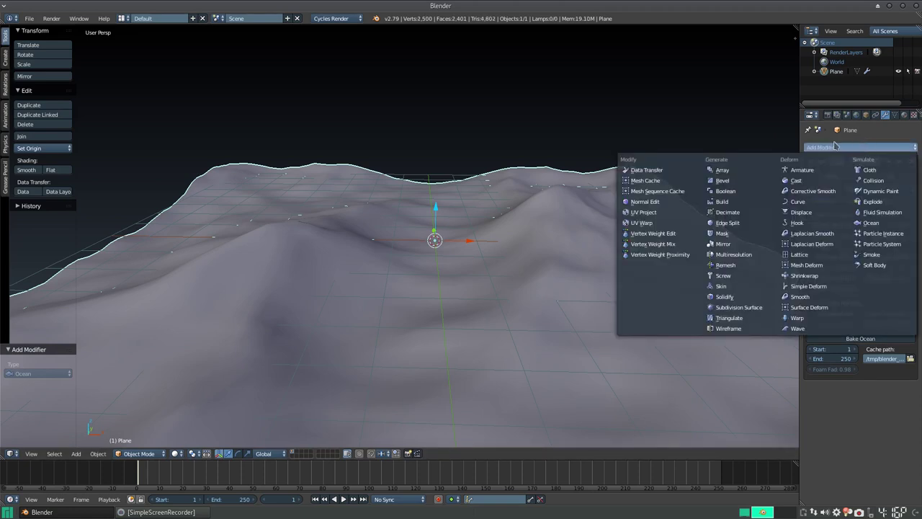
left_click(734, 170)
scroll(672, 198, "down", 2)
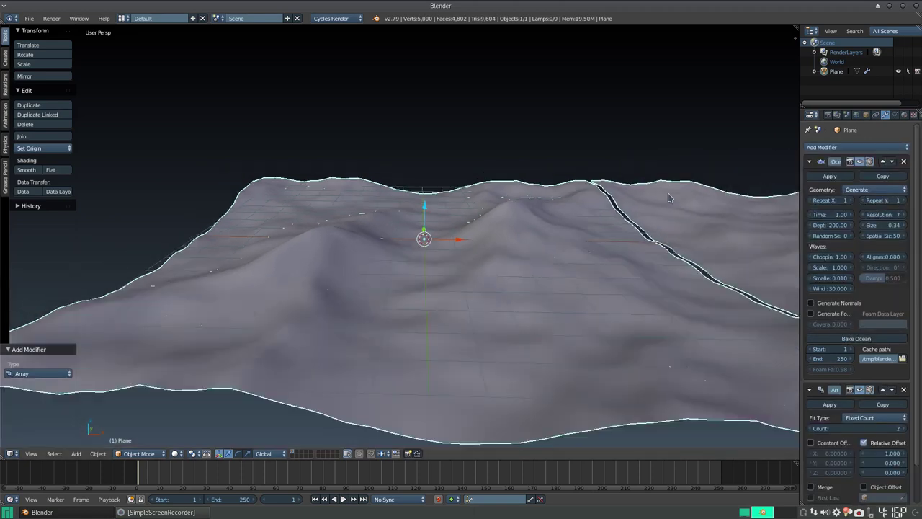
scroll(674, 205, "down", 2)
scroll(677, 219, "down", 1)
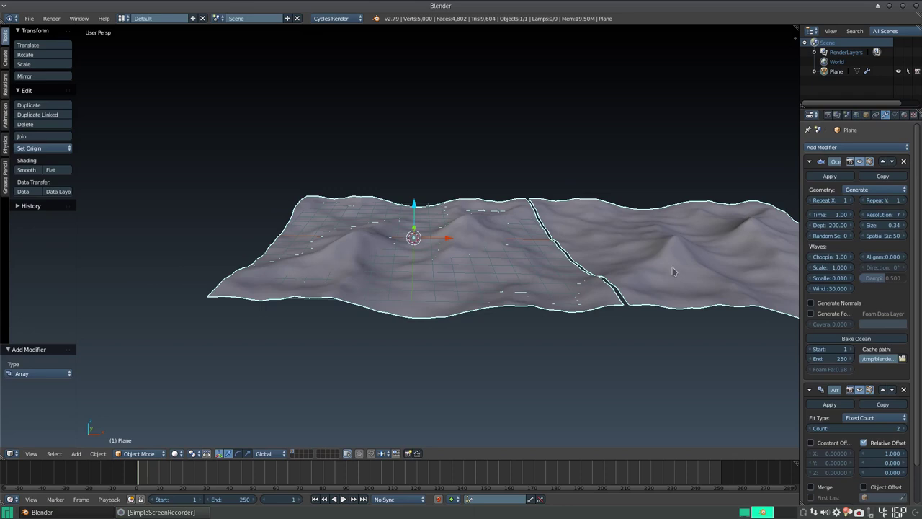
Set the Array's Relative Offset X to 0.980 and inspect the joined tiles from a lower view.
left_click(864, 455)
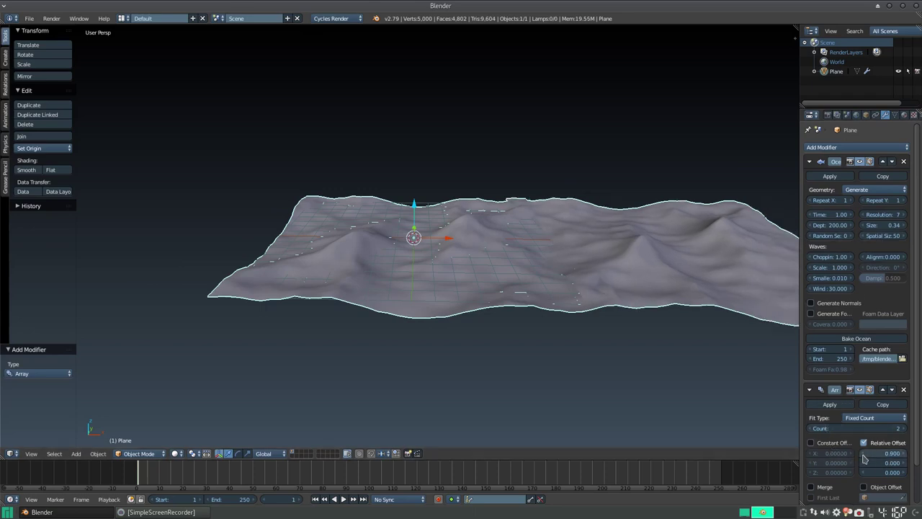
left_click(903, 454)
left_click(888, 452)
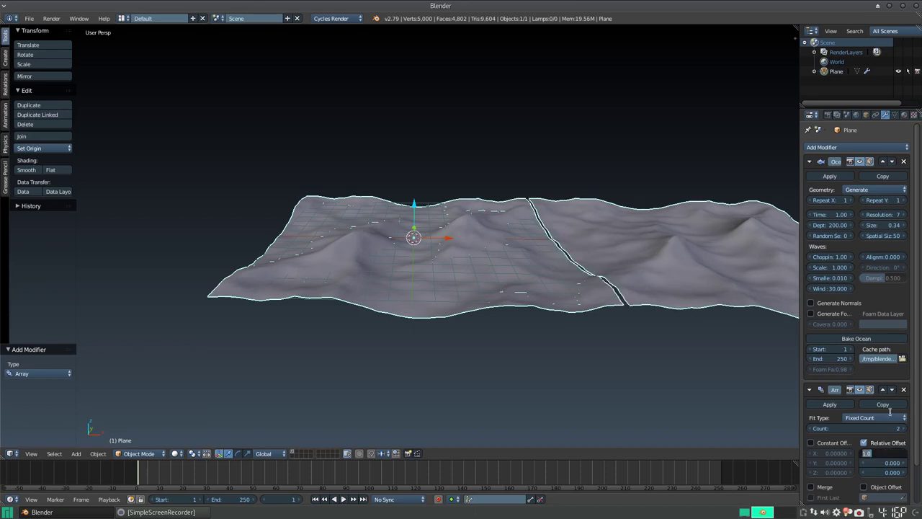
type("0.880")
key("Return")
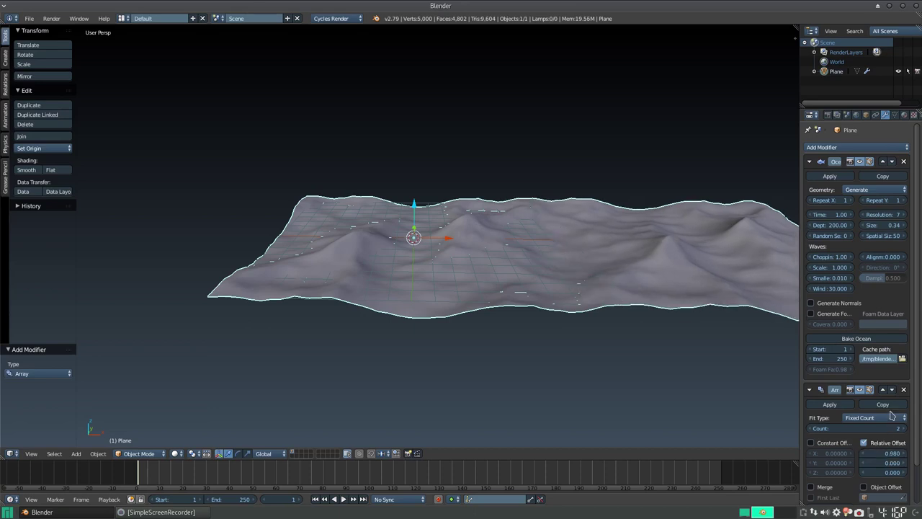
scroll(658, 310, "up", 3)
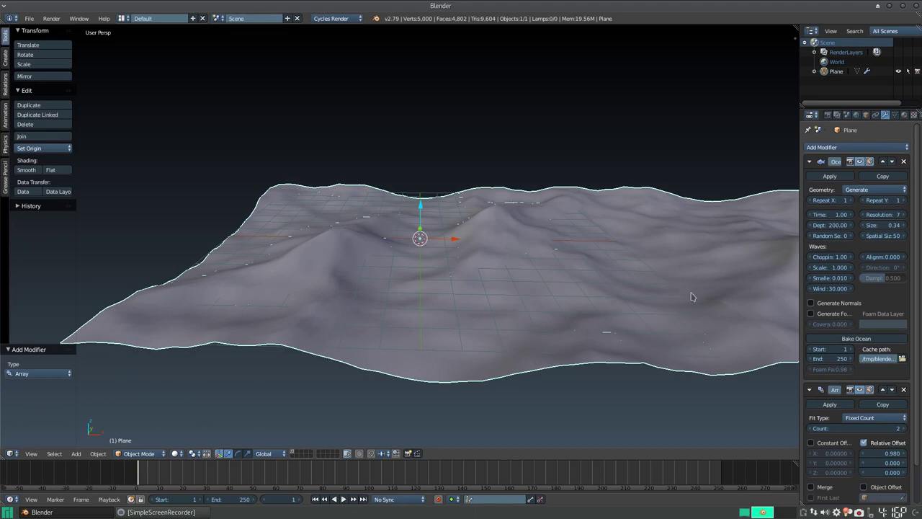
scroll(658, 280, "up", 2)
scroll(433, 288, "up", 1)
scroll(415, 256, "up", 2)
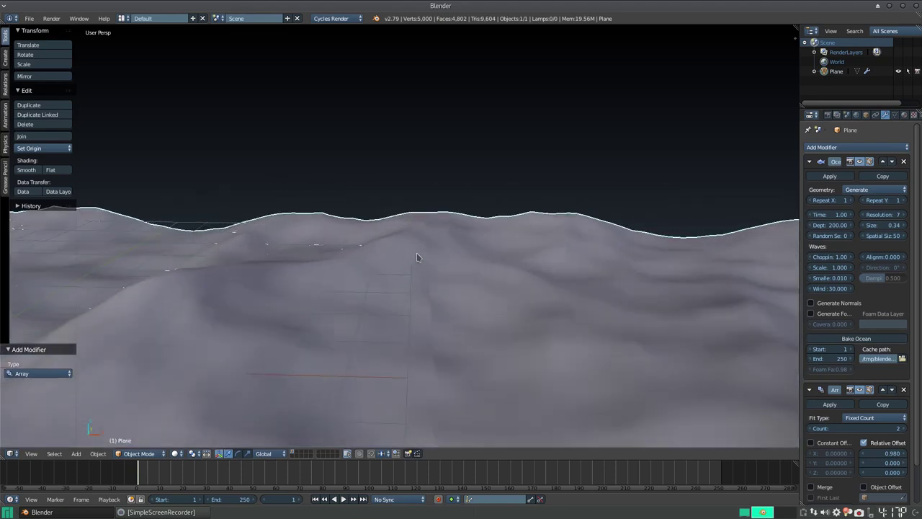
scroll(447, 231, "up", 1)
scroll(465, 311, "down", 4)
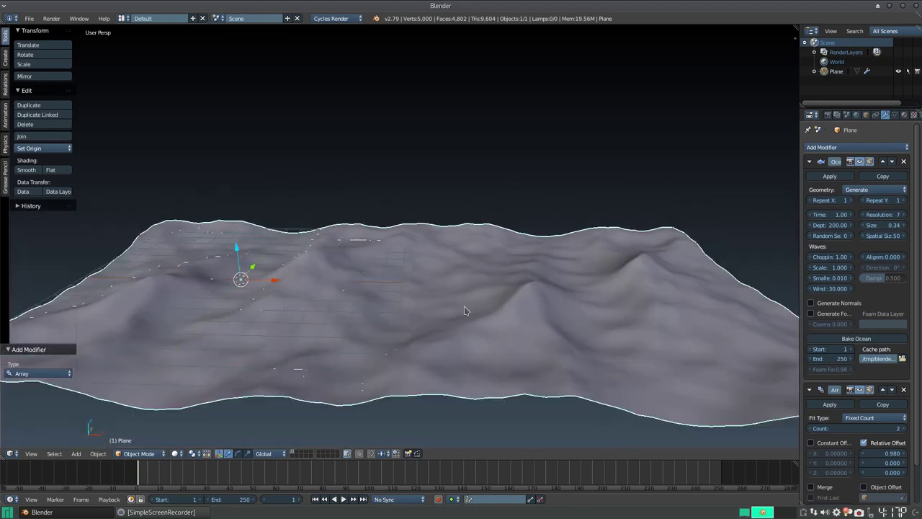
middle_click_drag(464, 309, 466, 289)
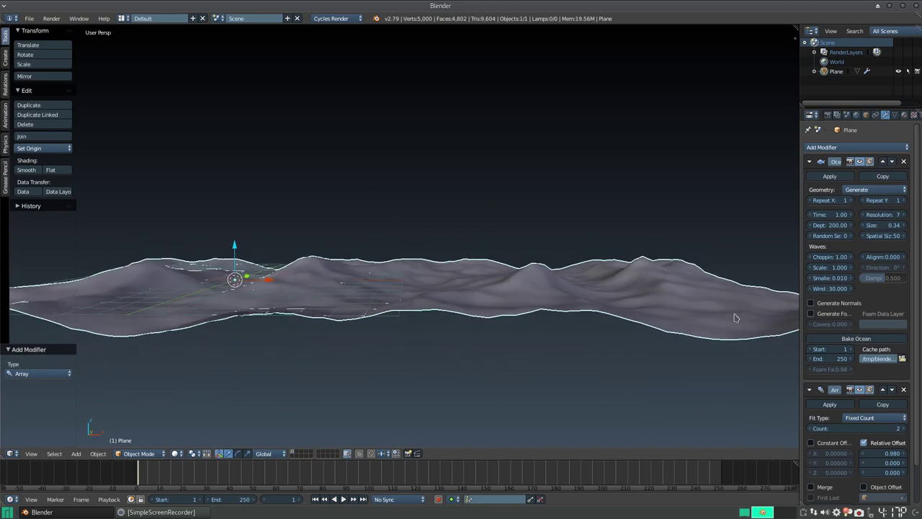
Delete the Array modifier, leaving only the Ocean modifier, and zoom in on the 2,500-vertex terrain.
left_click(905, 391)
key("KP_Decimal")
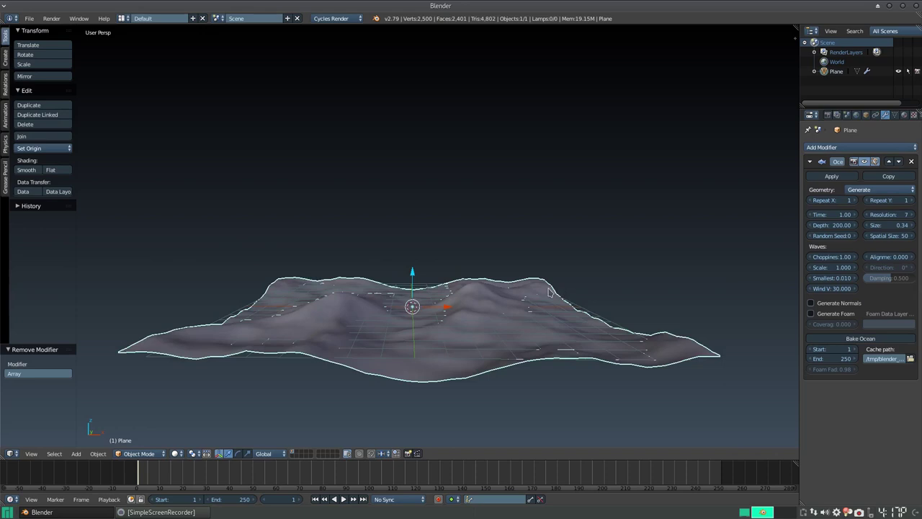
scroll(549, 292, "up", 2)
scroll(519, 319, "up", 2)
scroll(540, 255, "up", 2)
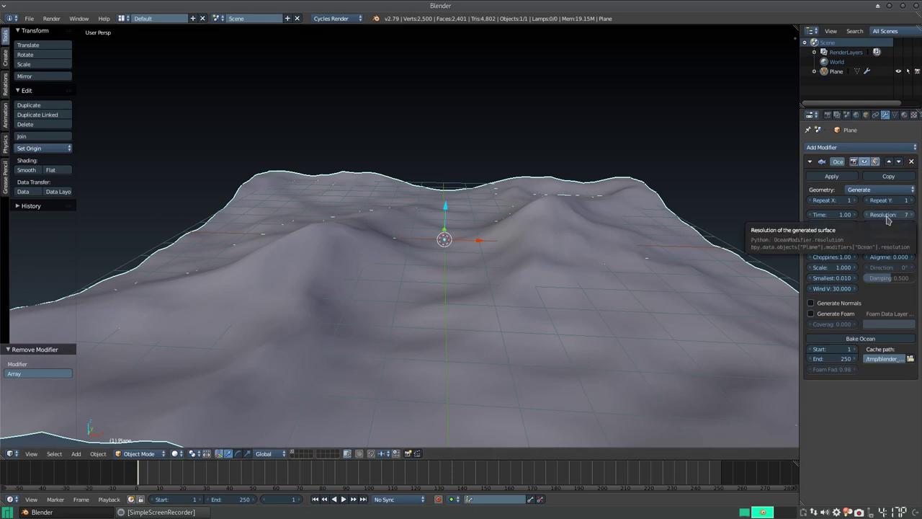
left_click(888, 214)
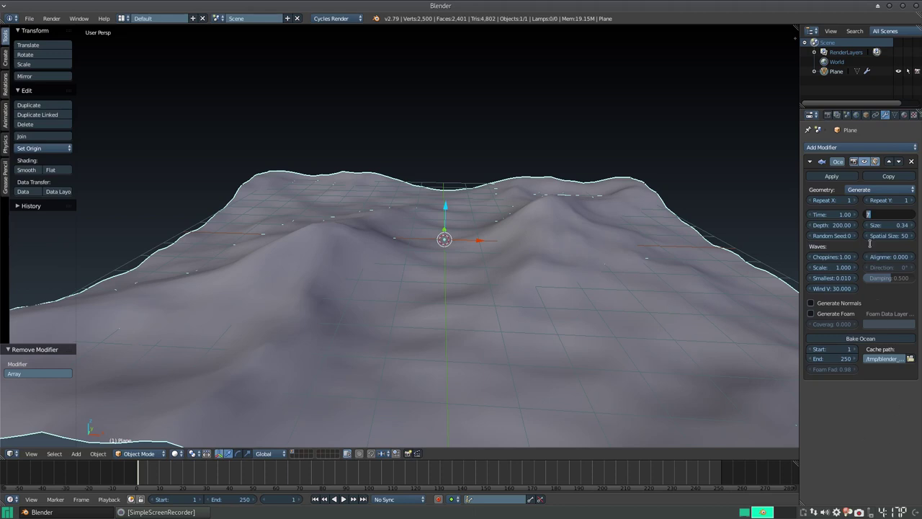
type("12")
key("Return")
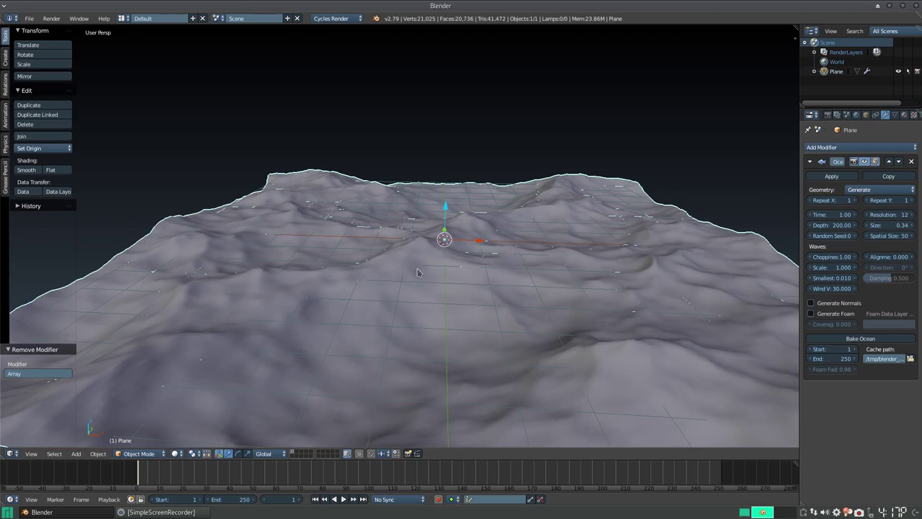
left_click(880, 215)
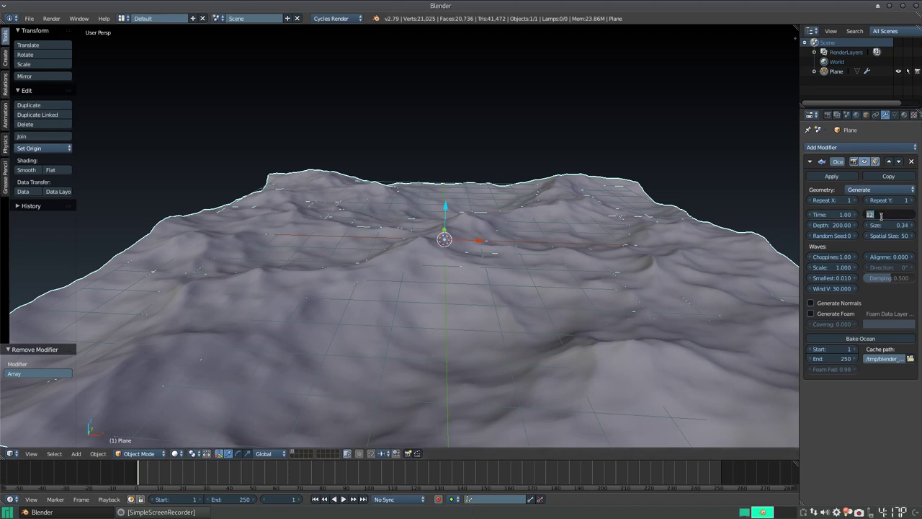
type("7")
key("Return")
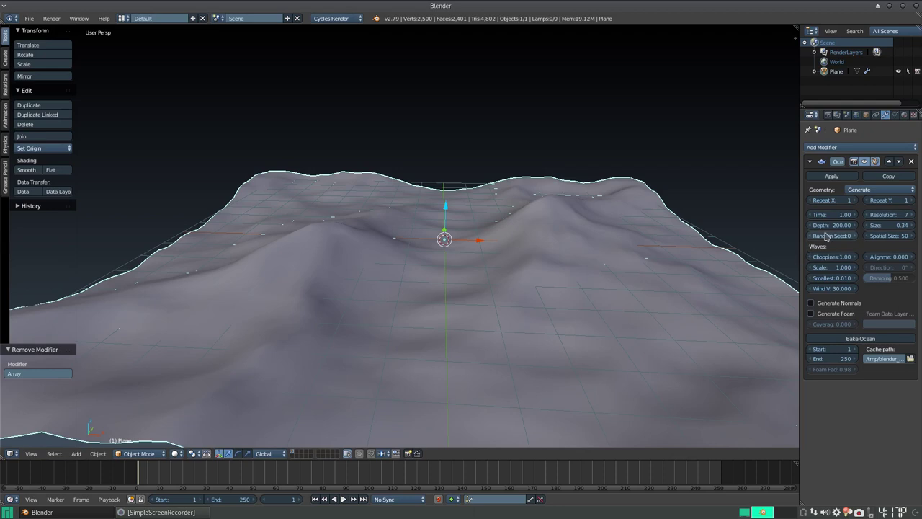
left_click(834, 225)
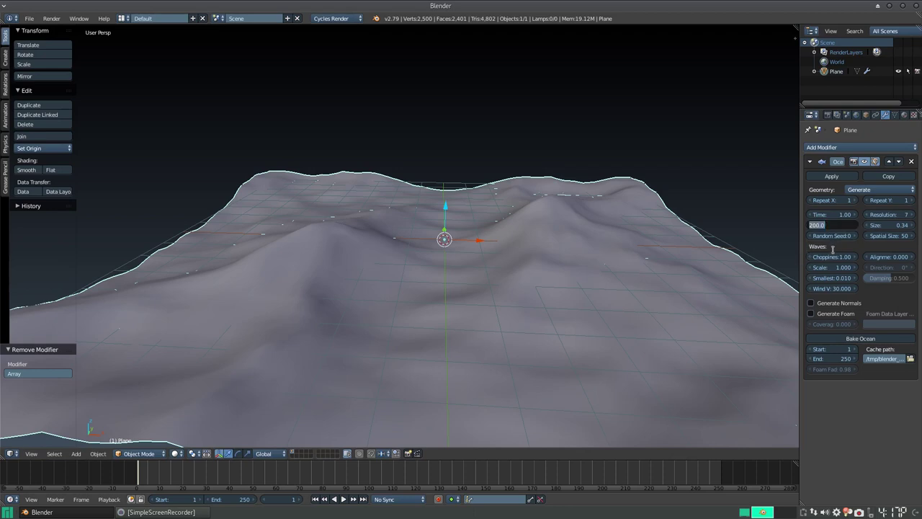
type("0")
key("Return")
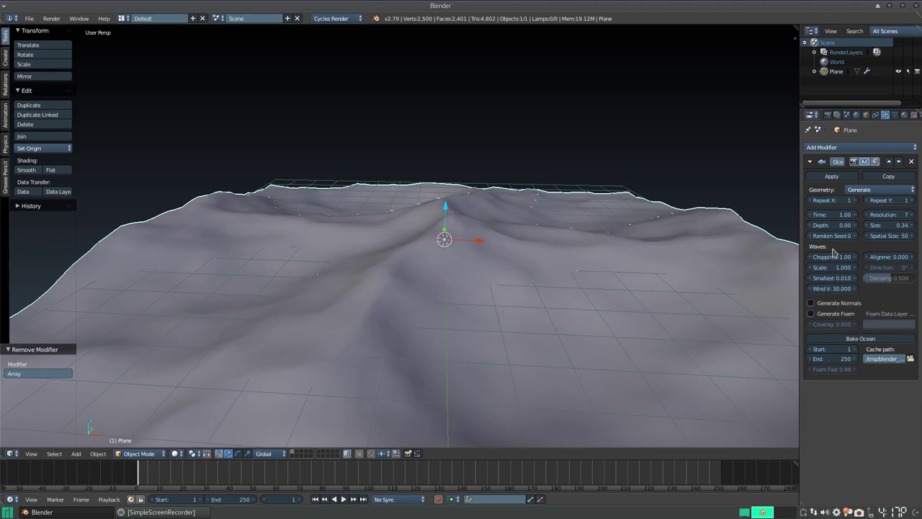
left_click_drag(834, 225, 912, 225)
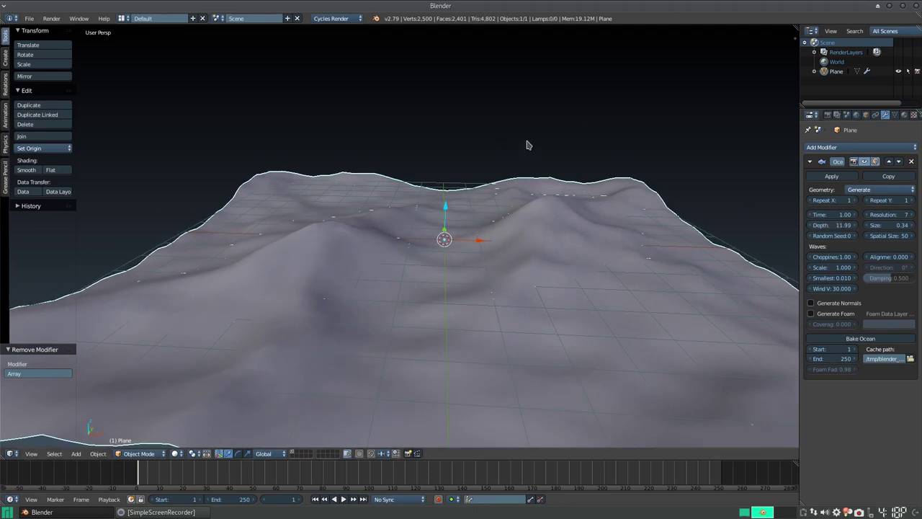
left_click_drag(835, 224, 879, 225)
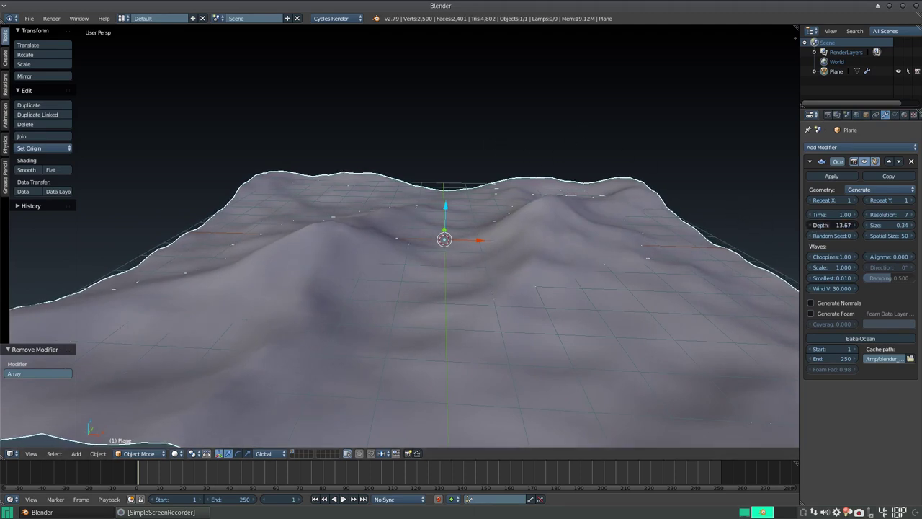
key("BackSpace")
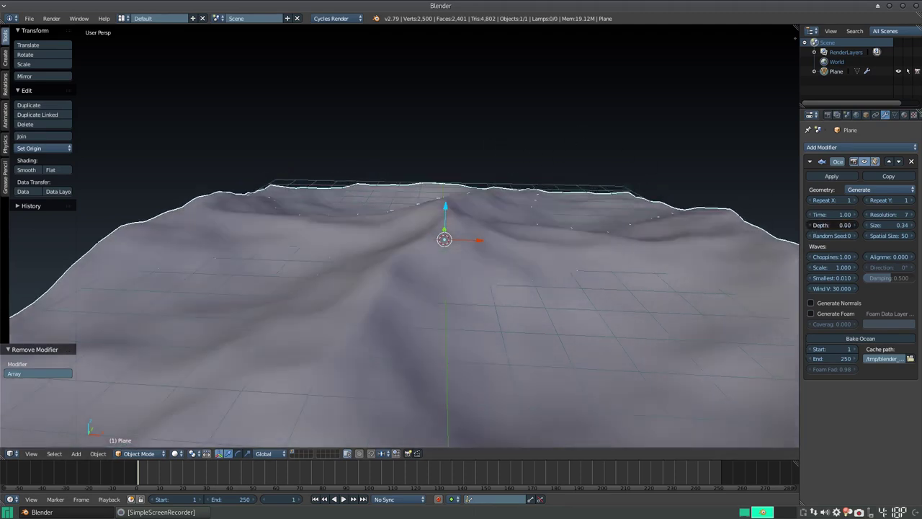
left_click_drag(835, 224, 886, 224)
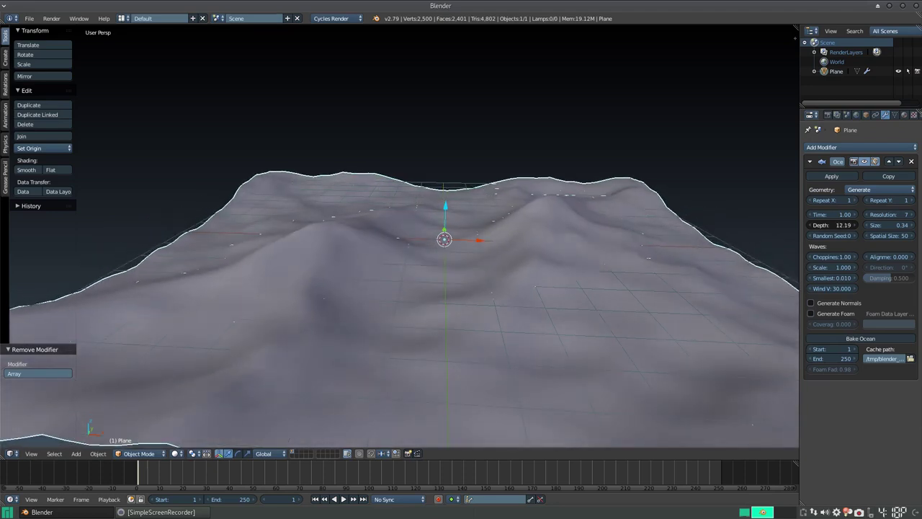
left_click(815, 225)
type("200")
key("Return")
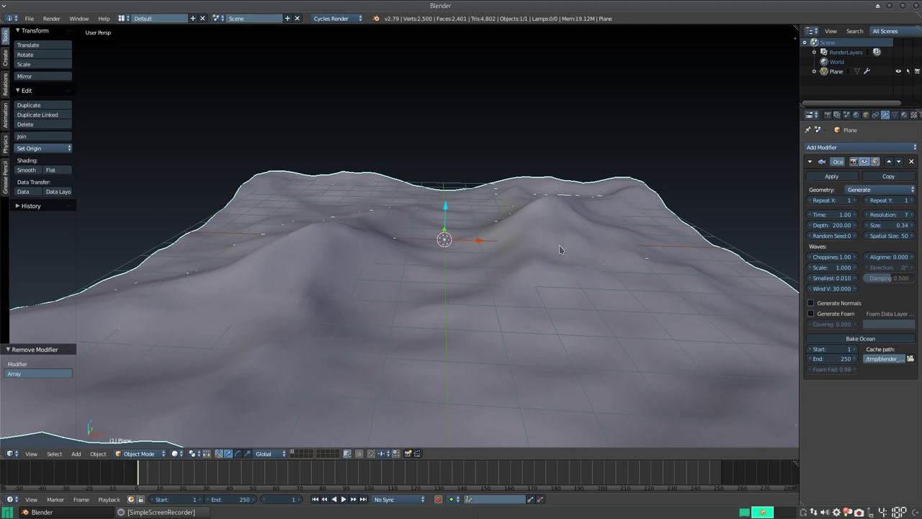
Step the Ocean Random Seed up to 3 and back, settling on 2.
left_click(855, 237)
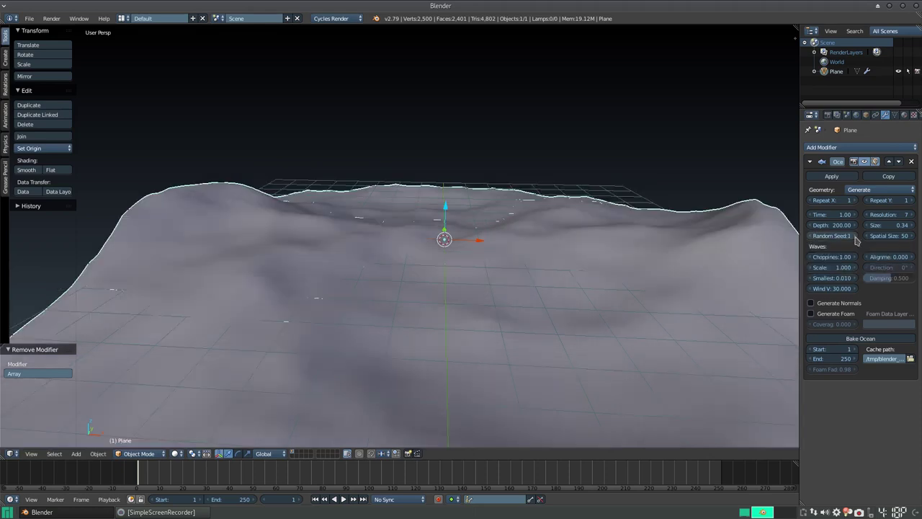
left_click(856, 237)
left_click(855, 237)
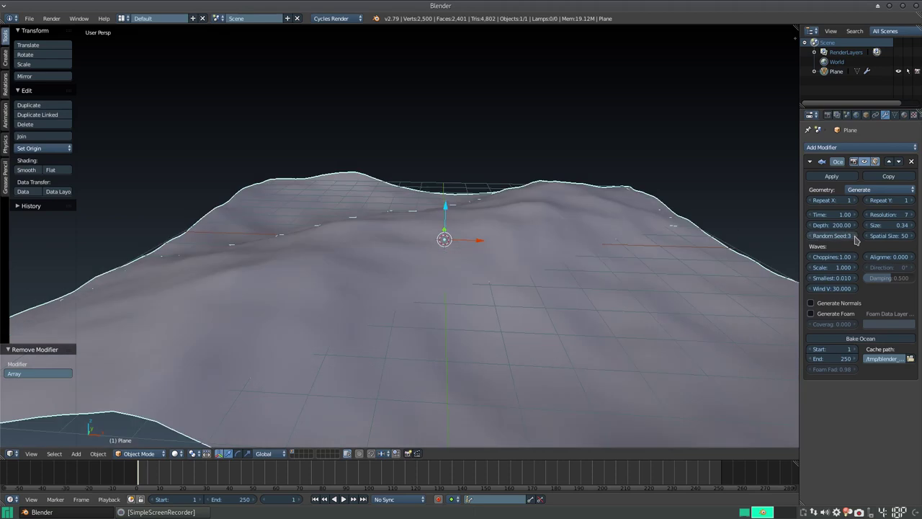
left_click(812, 236)
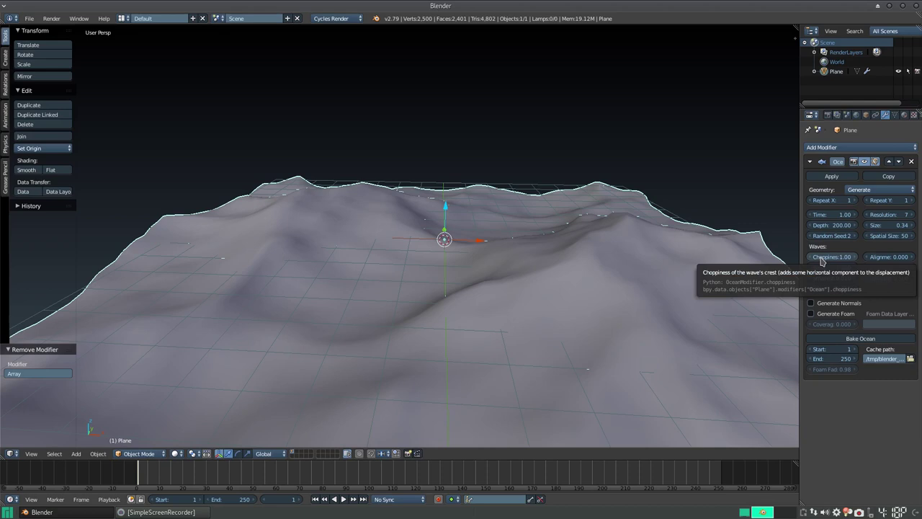
Keep Choppiness at 1.00 and drag the wave Scale down toward 0.100.
mouse_move(833, 256)
left_mouse_down()
mouse_move(857, 257)
mouse_move(828, 256)
left_mouse_up()
left_click(834, 255)
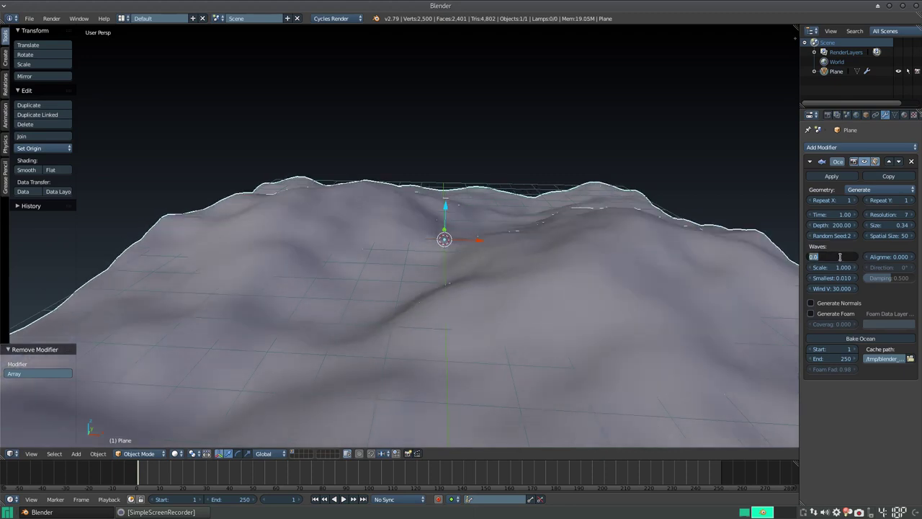
type("1")
key("Return")
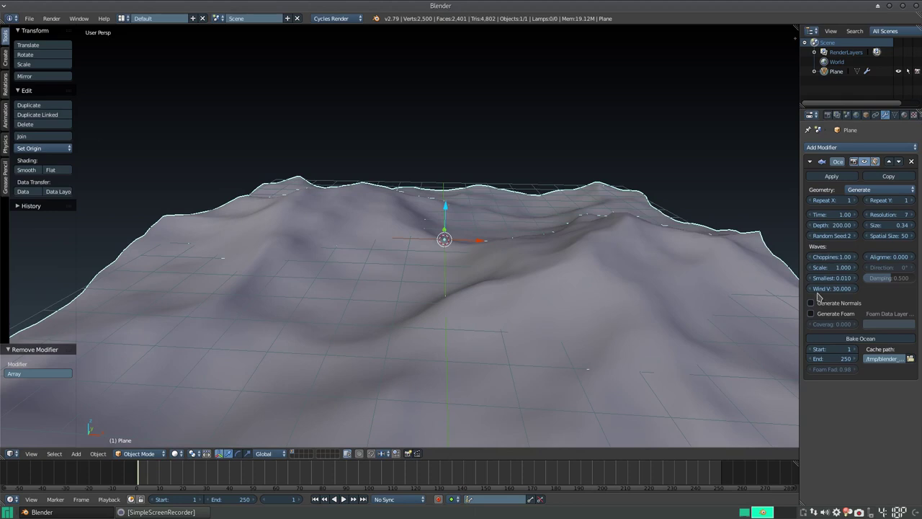
mouse_move(836, 267)
left_mouse_down()
mouse_move(856, 271)
mouse_move(814, 271)
mouse_move(843, 270)
left_mouse_up()
Step the wave Scale back up from 0.100 to 1.000 to restore the full hills.
left_click(854, 268)
type("0.100")
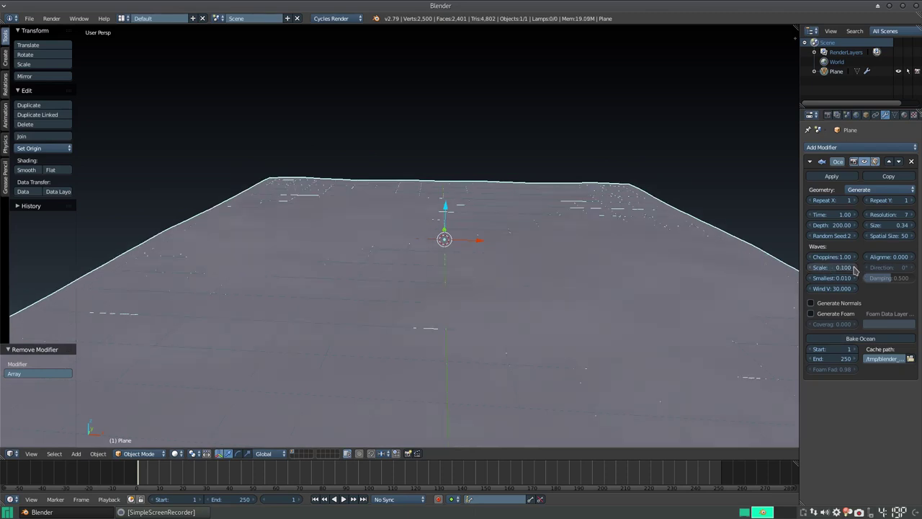
left_click(855, 268)
left_click(856, 268)
left_click(856, 268)
left_click(855, 268)
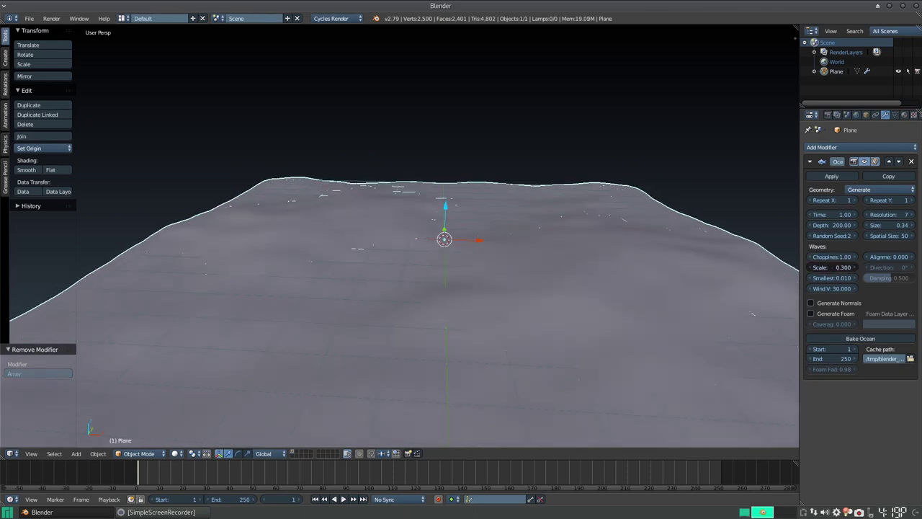
left_click(856, 268)
left_click(855, 268)
left_click(855, 268)
left_click(855, 268)
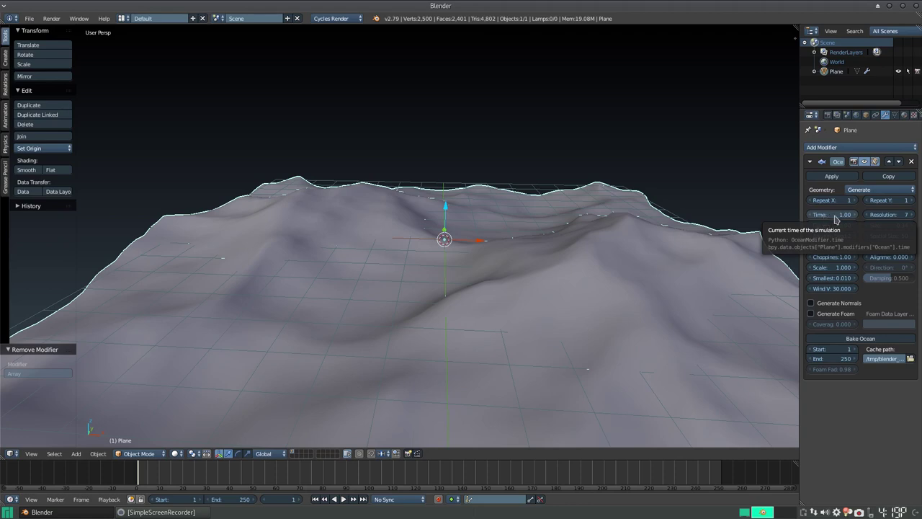
Keyframe the Ocean Time at frame 1 and again at frame 12.
key("i")
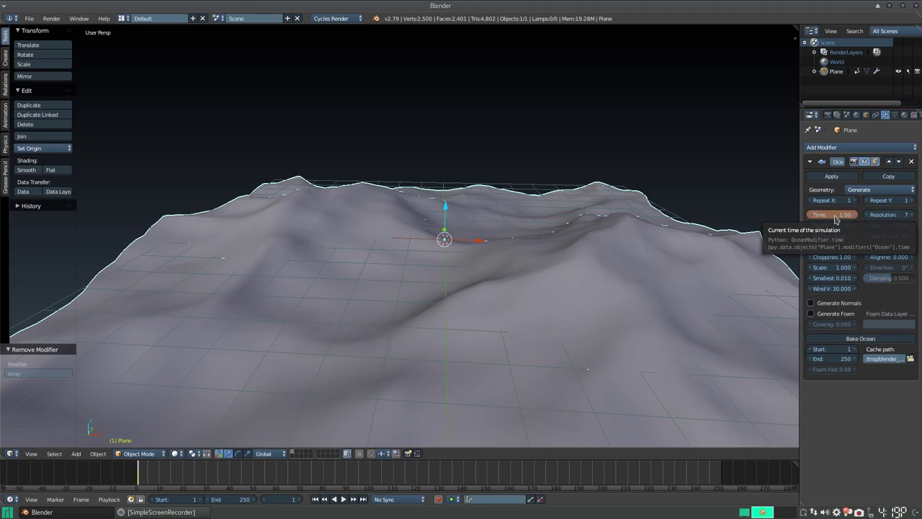
left_click(173, 469)
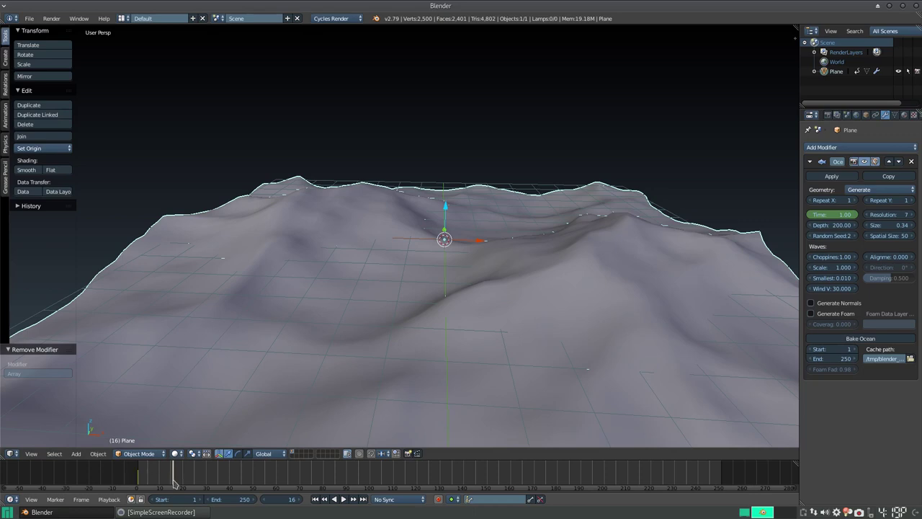
left_click_drag(175, 481, 165, 483)
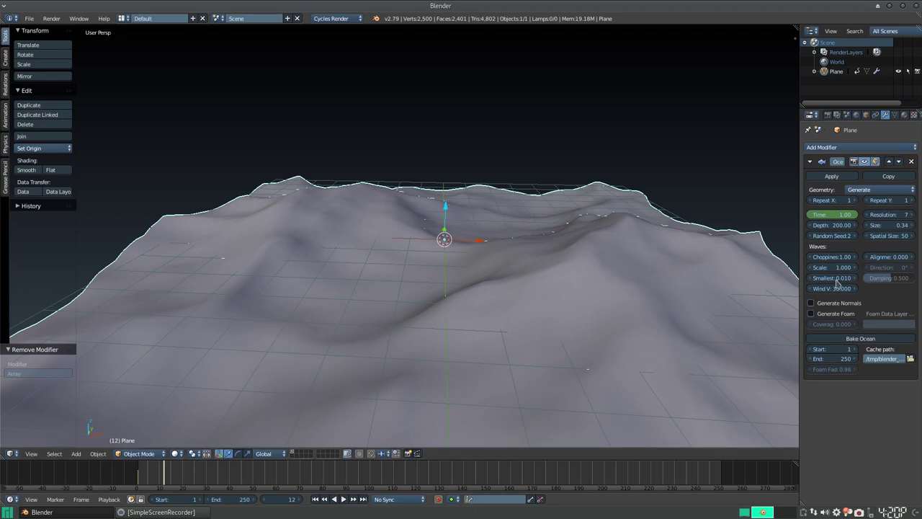
key("i")
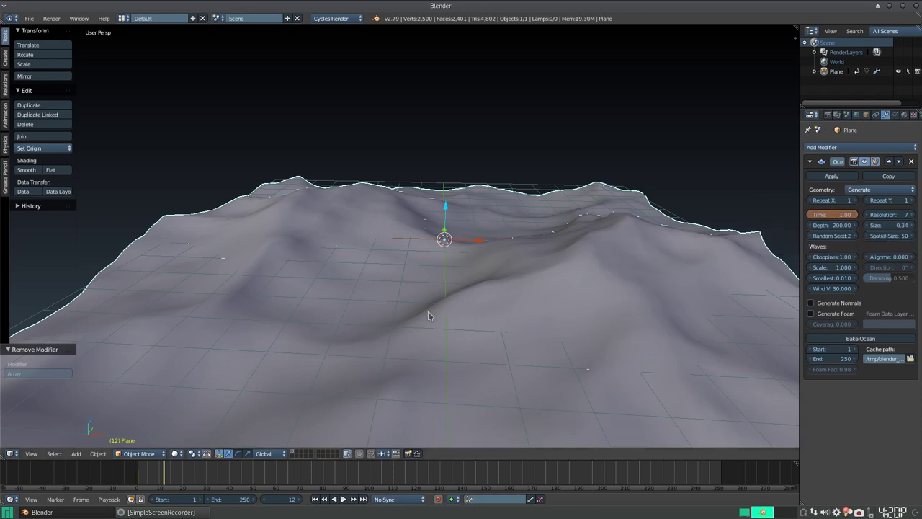
left_click_drag(186, 481, 190, 485)
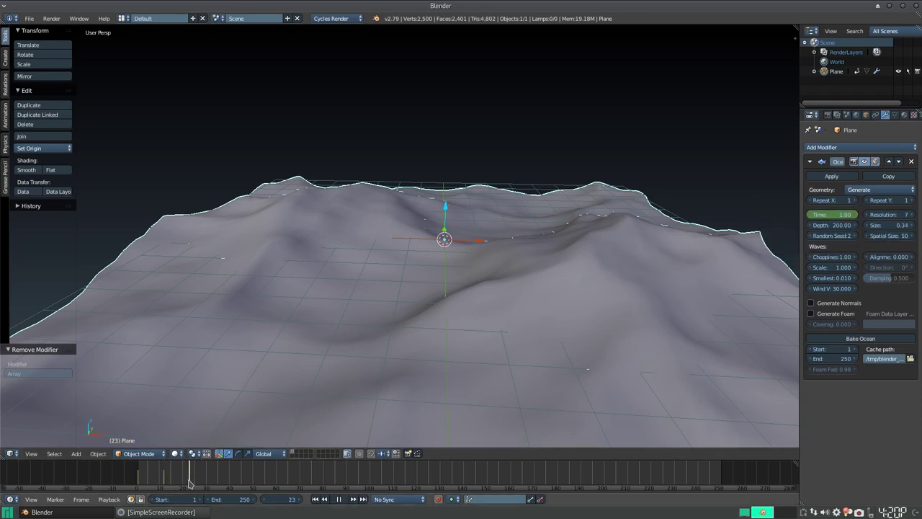
left_click(338, 499)
left_click(164, 479)
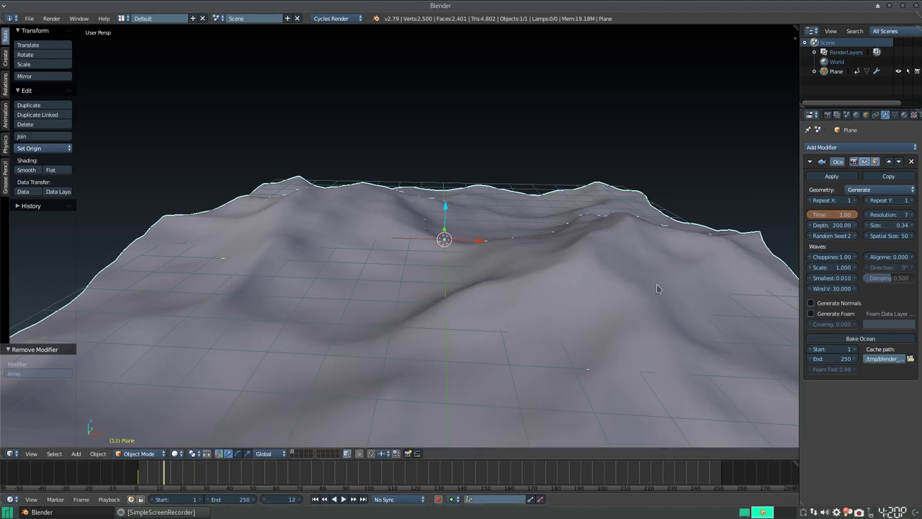
Raise and key Ocean Time at frames 24 (about 3.60), 36 (4.44) and 48 (5.56).
mouse_move(854, 209)
left_mouse_down()
mouse_move(864, 209)
mouse_move(833, 217)
left_mouse_up()
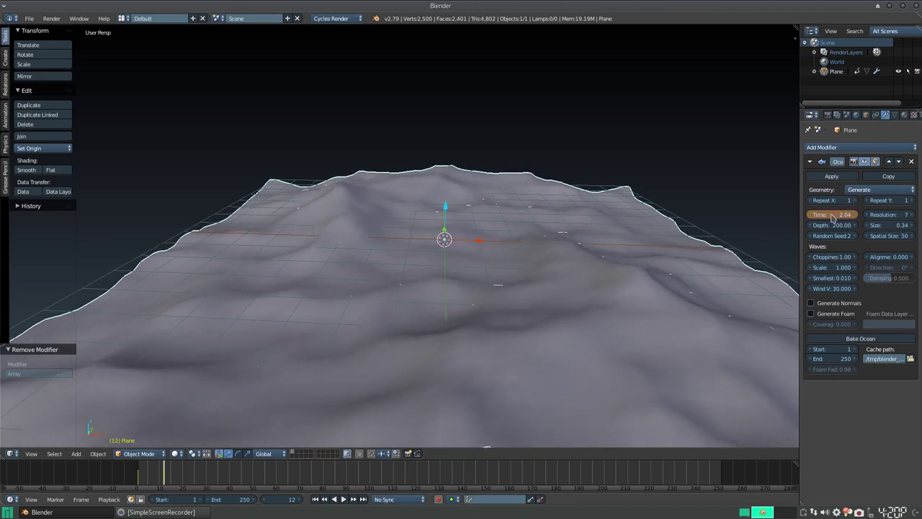
left_click(193, 485)
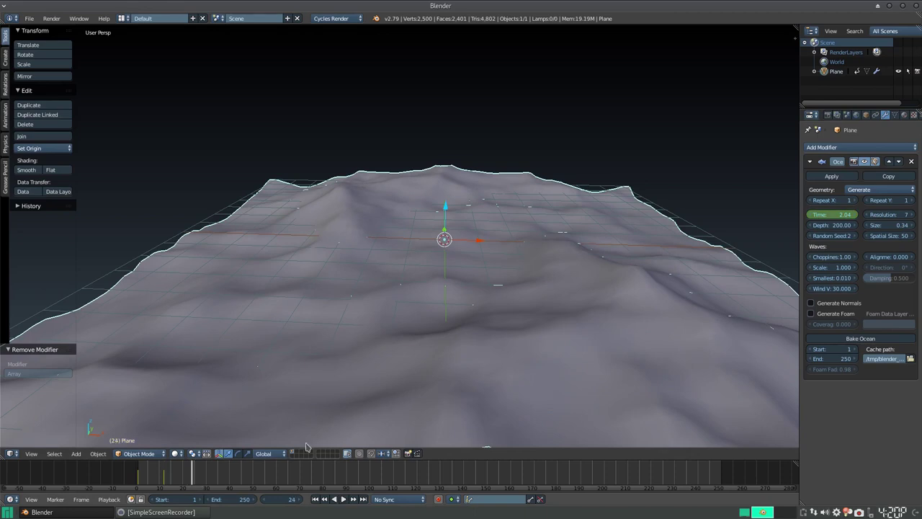
left_click_drag(827, 220, 901, 220)
key("i")
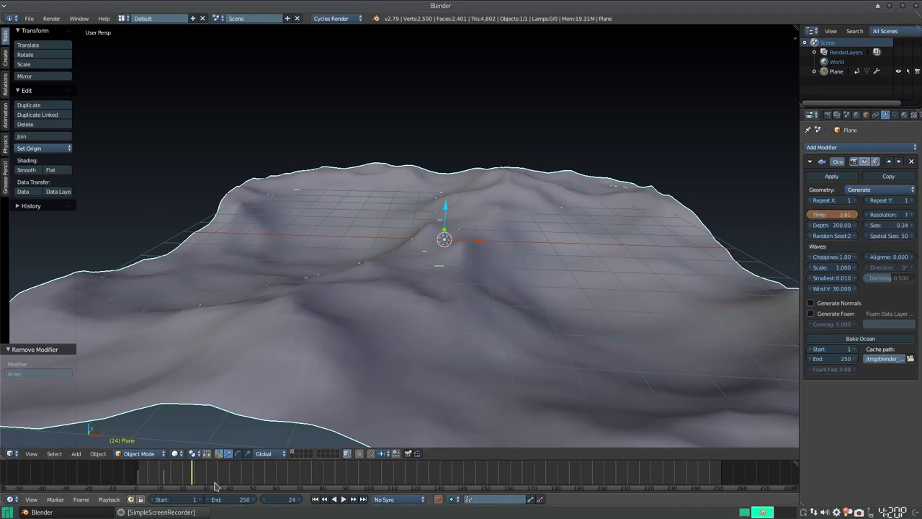
key("alt+a")
key("alt+a")
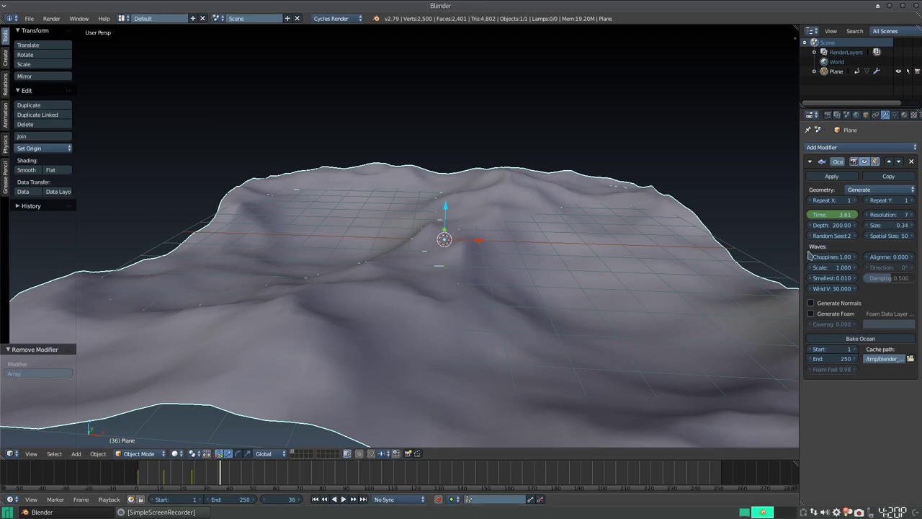
left_click_drag(833, 217, 834, 218)
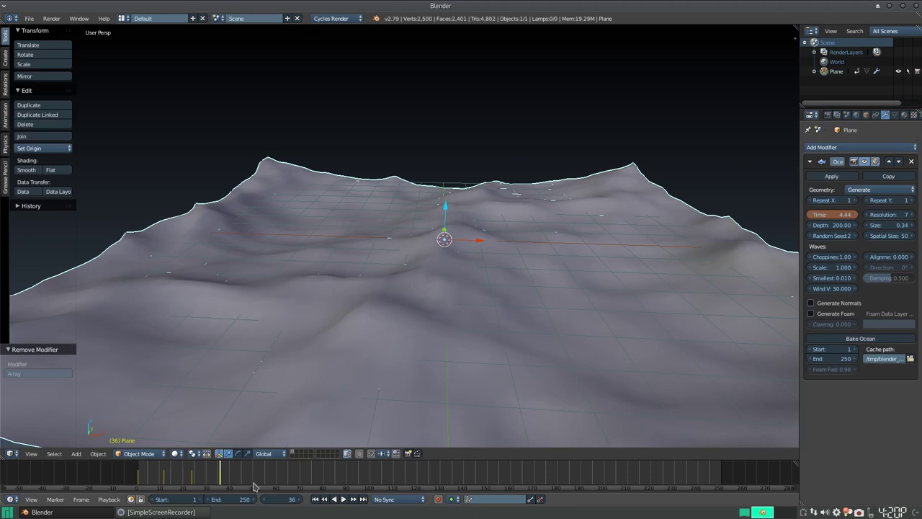
left_click_drag(243, 483, 248, 479)
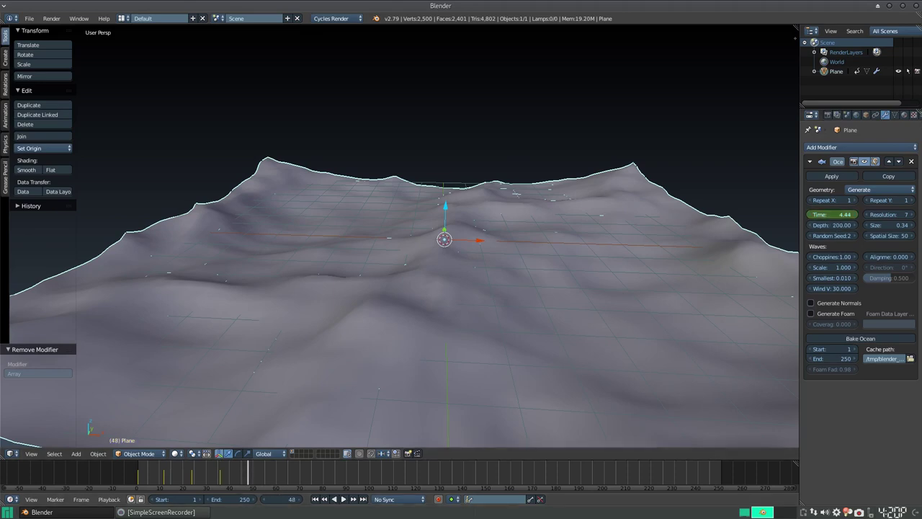
left_click_drag(832, 214, 832, 218)
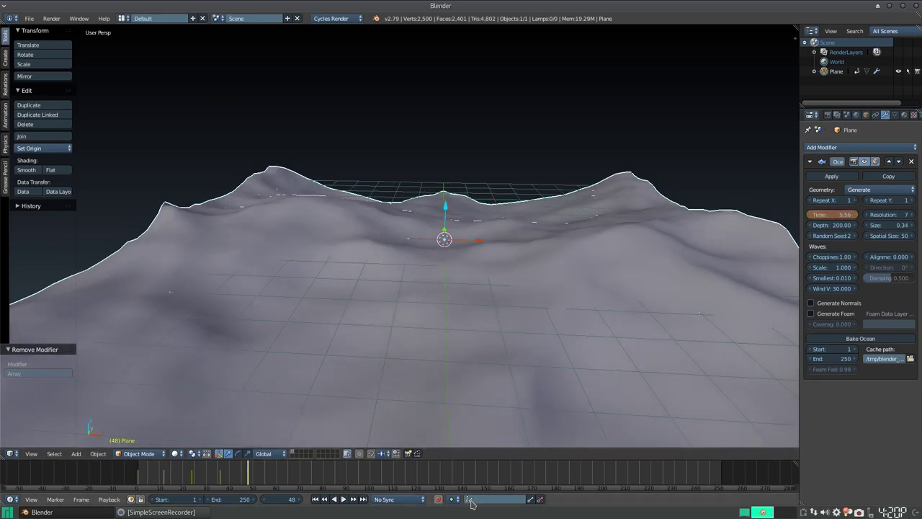
Preview the shifting hills twice from frame 1, stopping playback each time.
key("shift+Left")
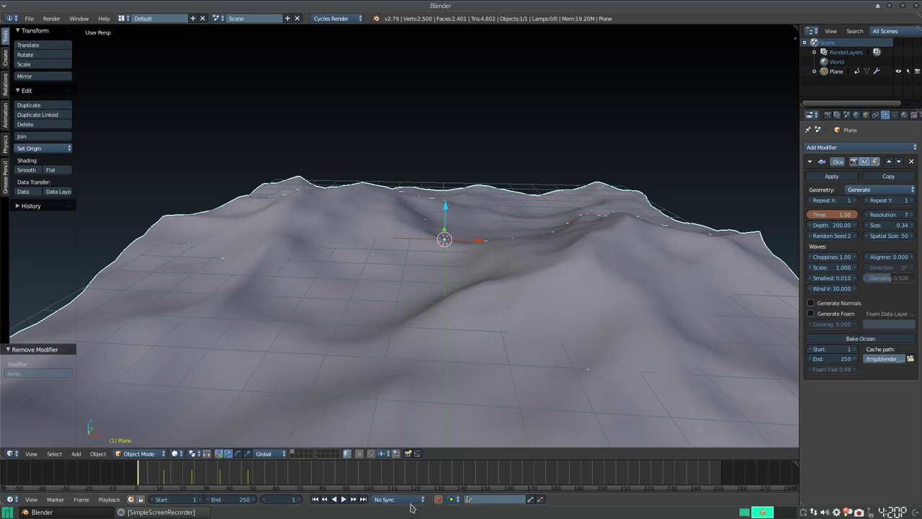
key("alt+a")
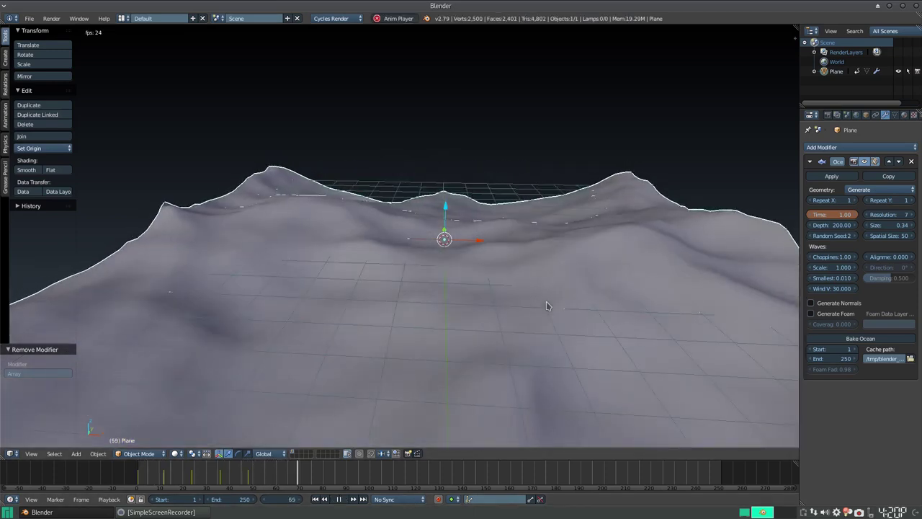
key("Escape")
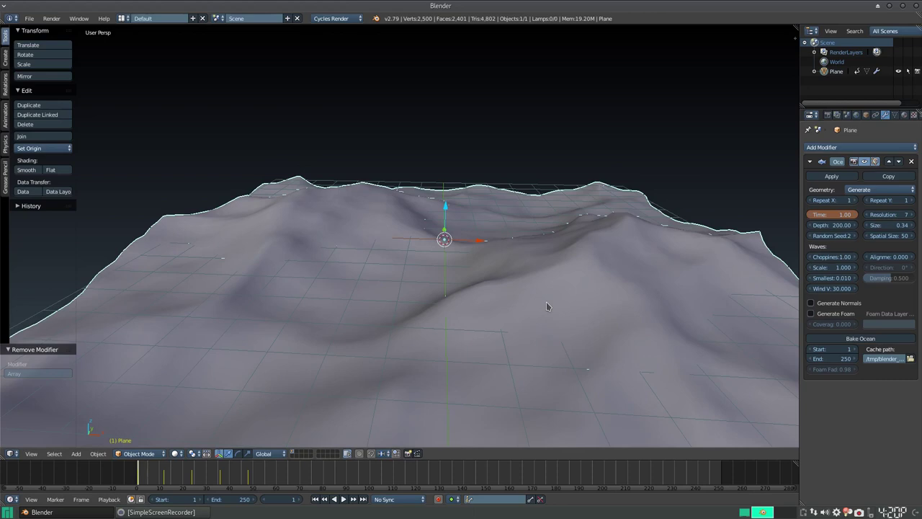
key("alt+a")
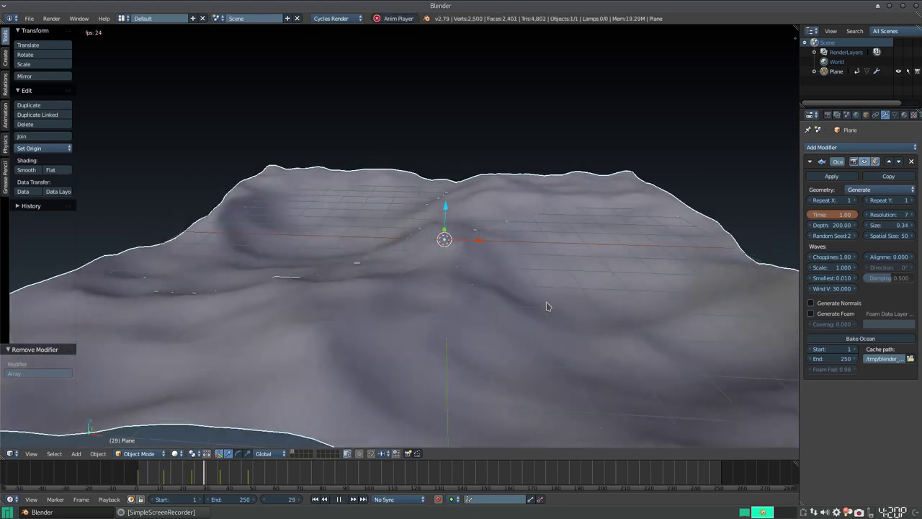
key("Escape")
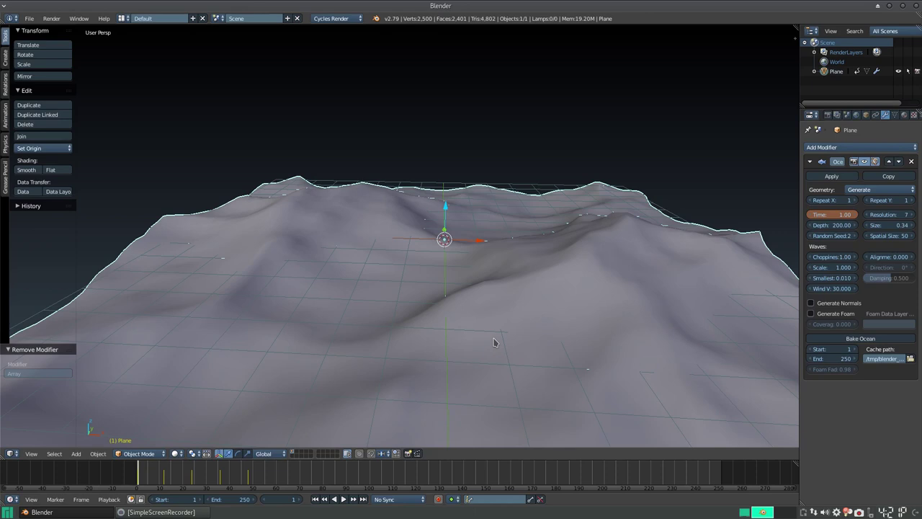
Lower the ocean wave Scale to 0.600 and preview the flatter animation.
left_click(809, 268)
left_click(810, 268)
left_click(810, 268)
left_click(810, 268)
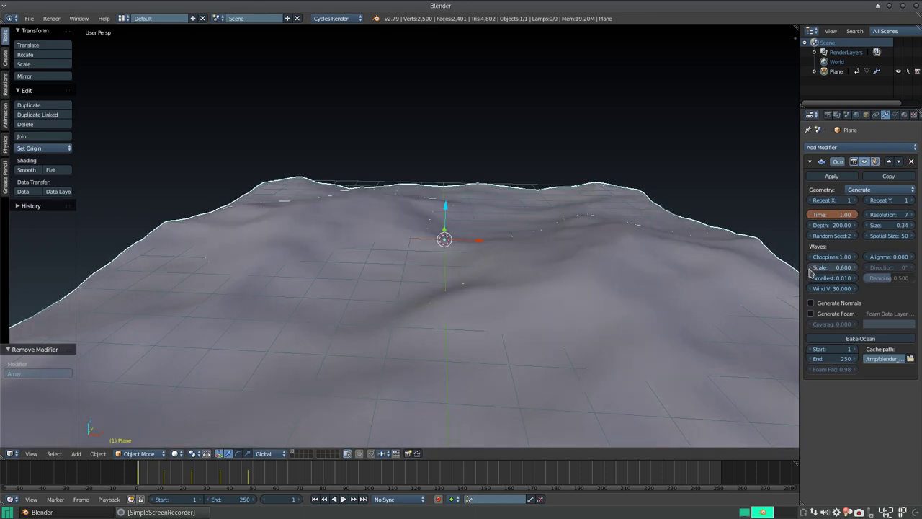
key("alt+a")
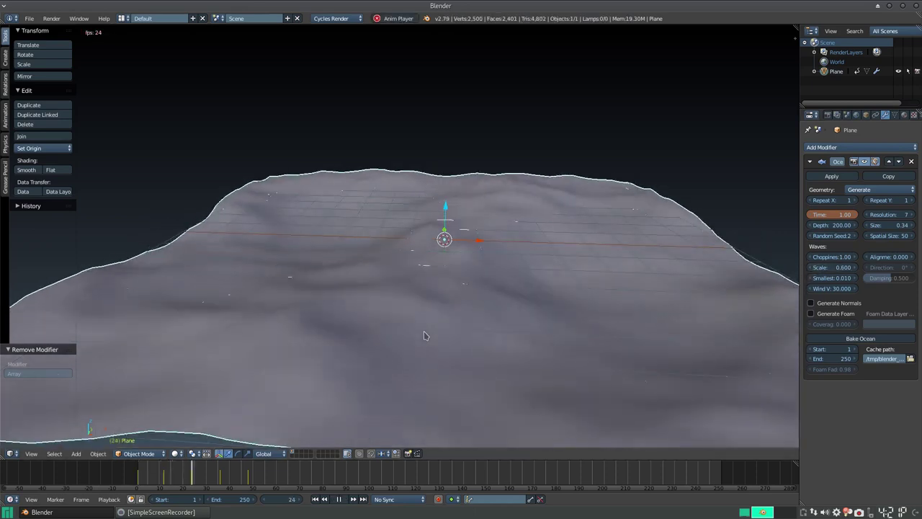
key("Escape")
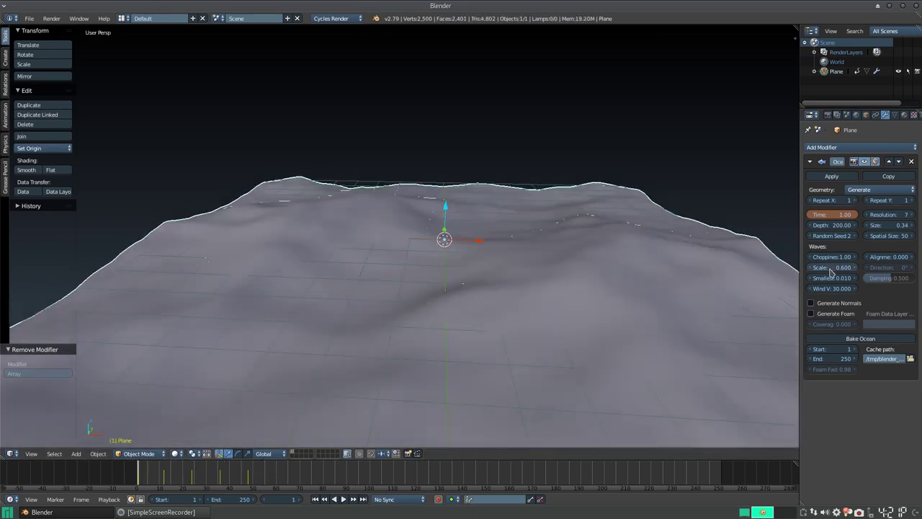
Raise the wave Scale to 2.400 and preview the taller peaks.
mouse_move(831, 271)
left_mouse_down()
mouse_move(886, 271)
mouse_move(793, 267)
left_mouse_up()
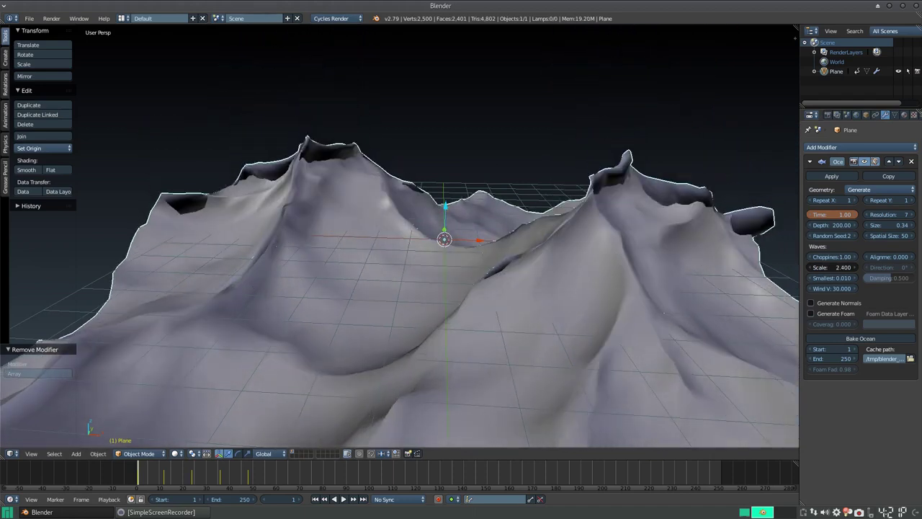
key("alt+a")
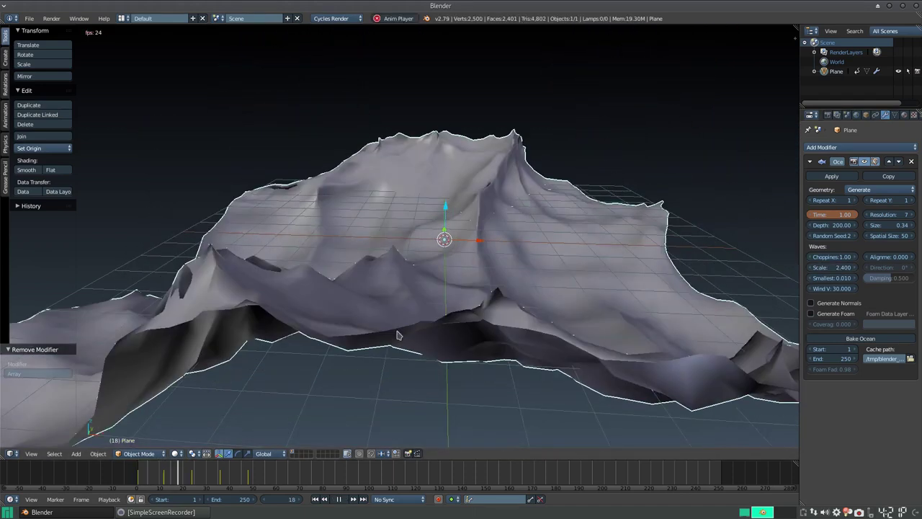
key("Escape")
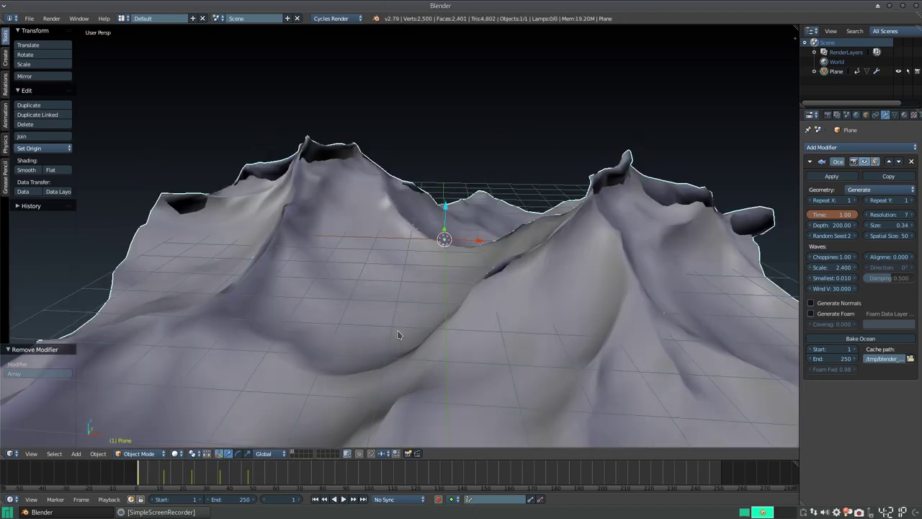
double_click(832, 268)
Set the wave Scale back to 1.000 and stop the screen recording.
type("1")
key("Return")
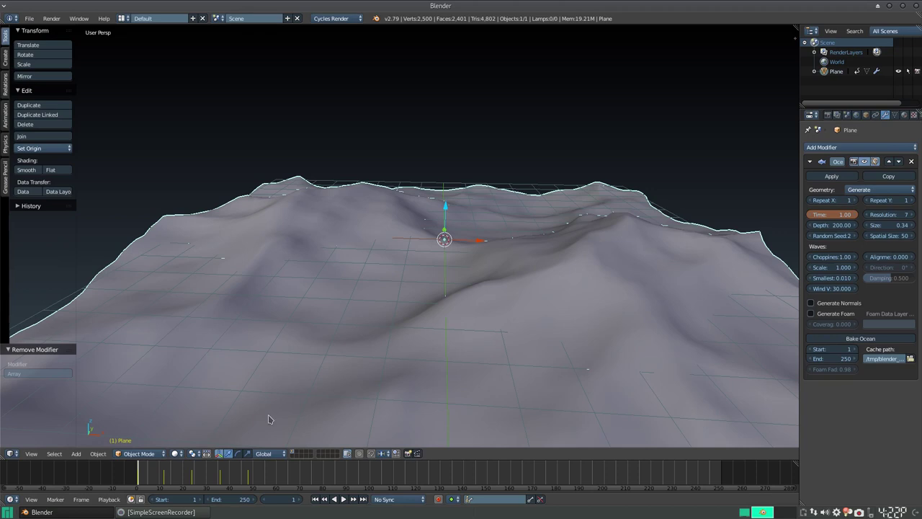
left_click(168, 513)
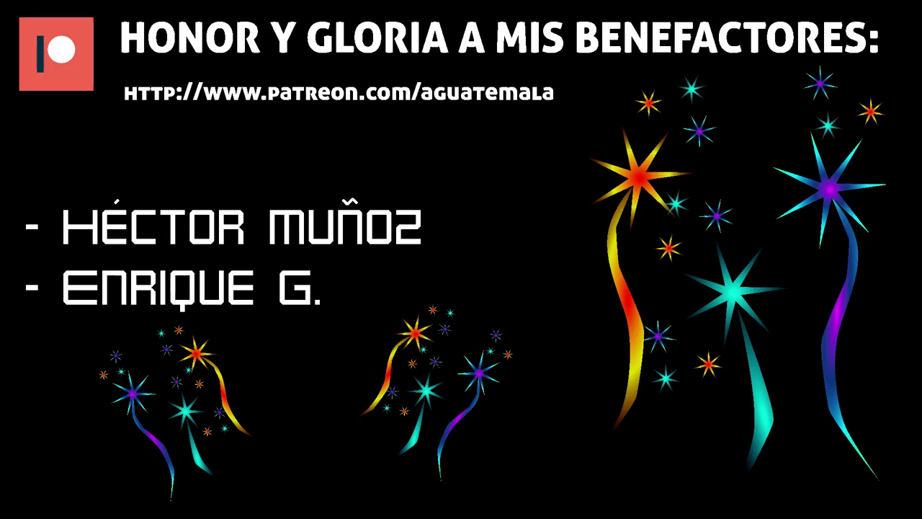